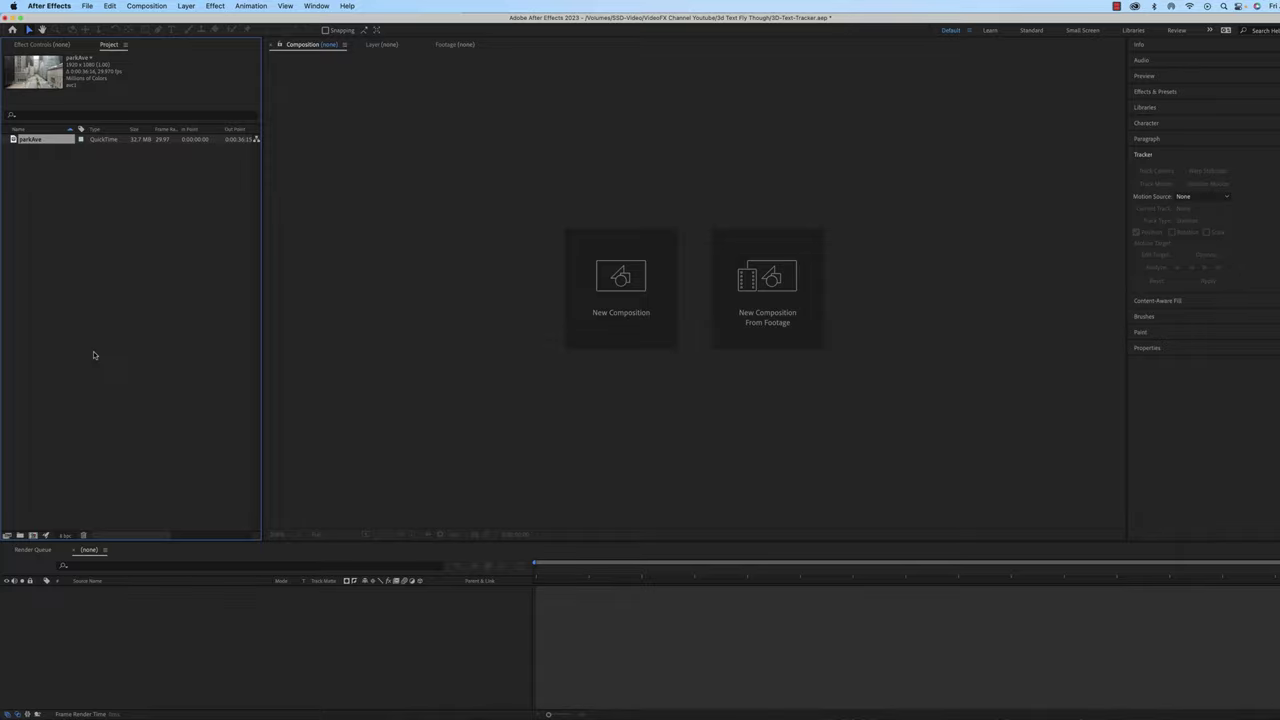
- Build a composition from the parkAve footage and trim its start to 0:00:09:25
drag(13, 140, 33, 537)
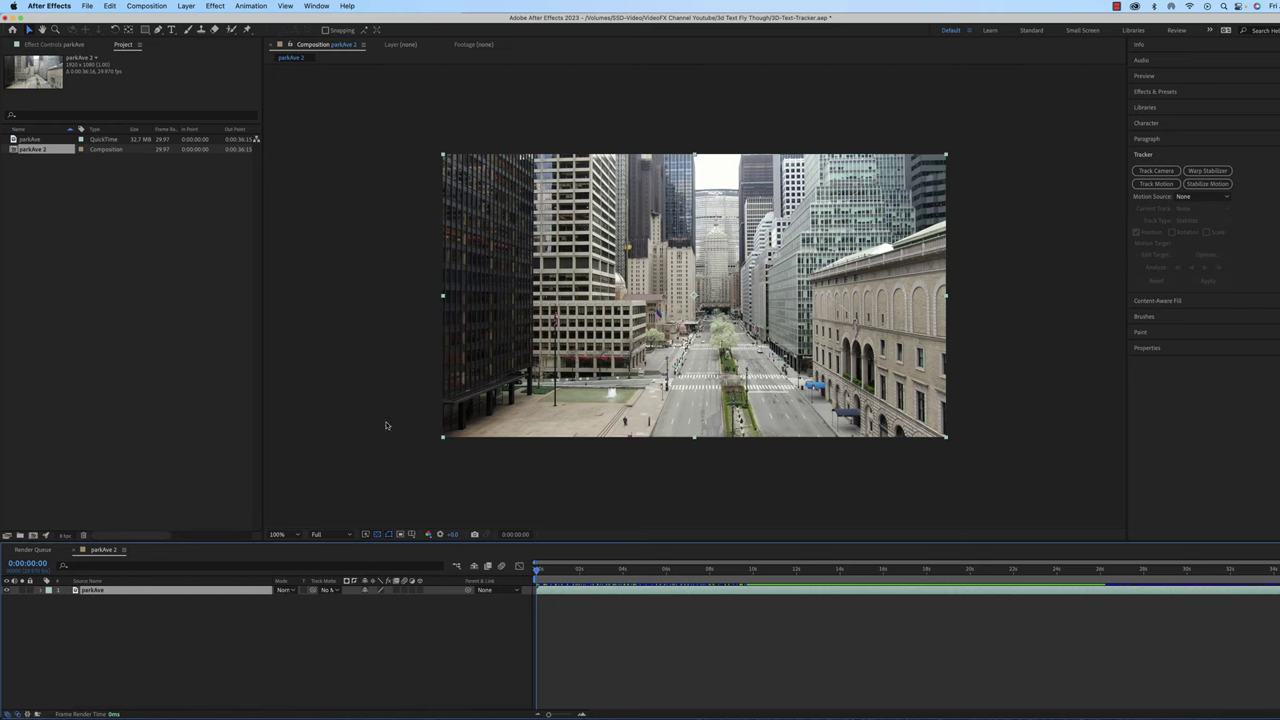
click(606, 572)
drag(614, 574, 744, 578)
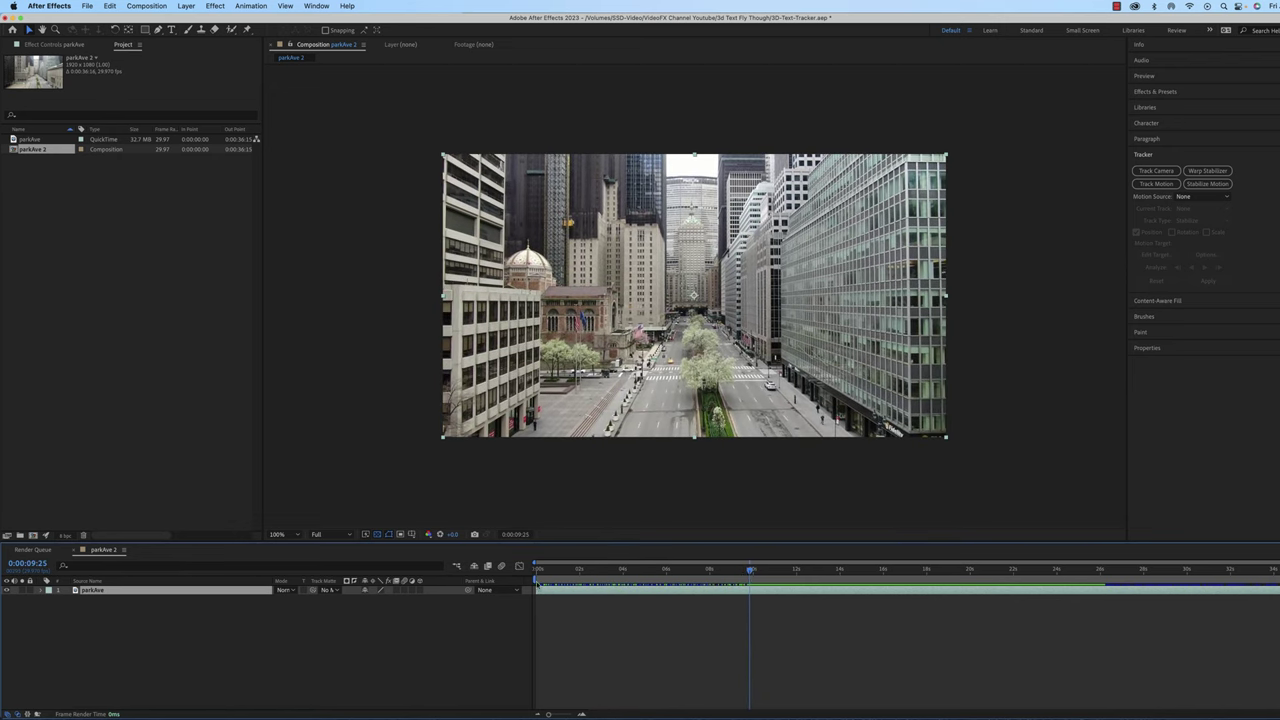
drag(538, 578, 749, 578)
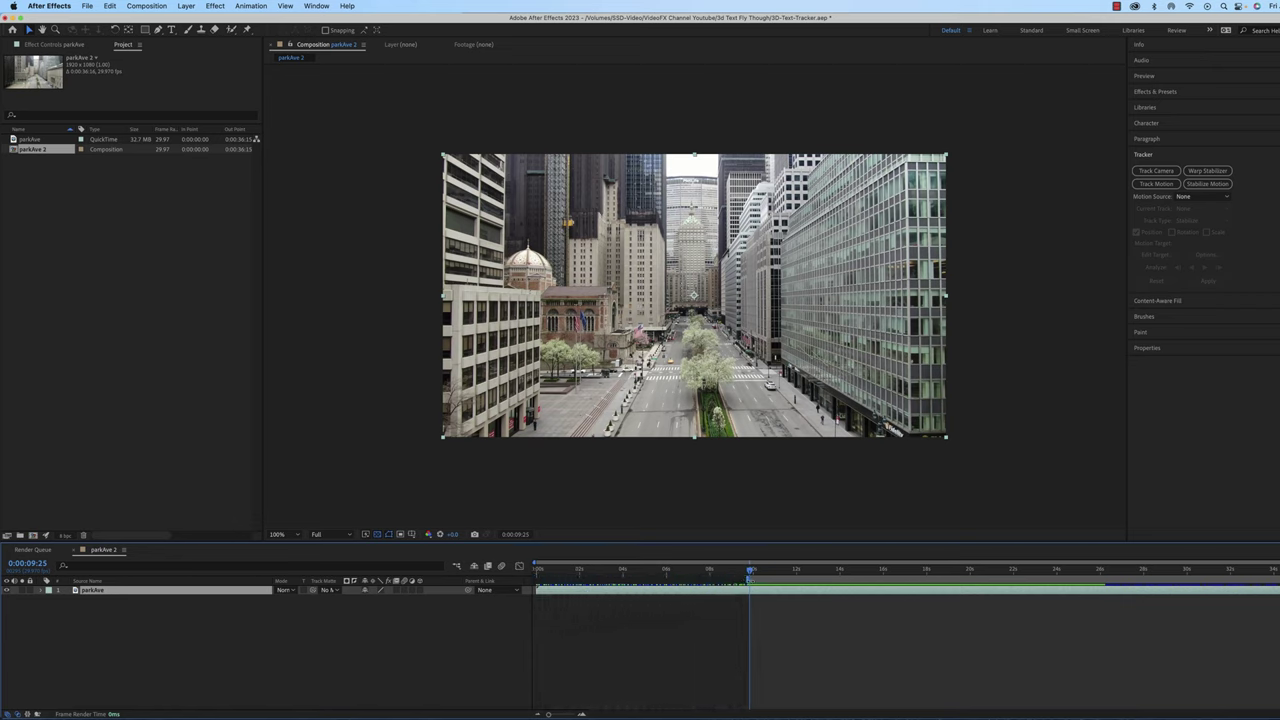
right_click(750, 579)
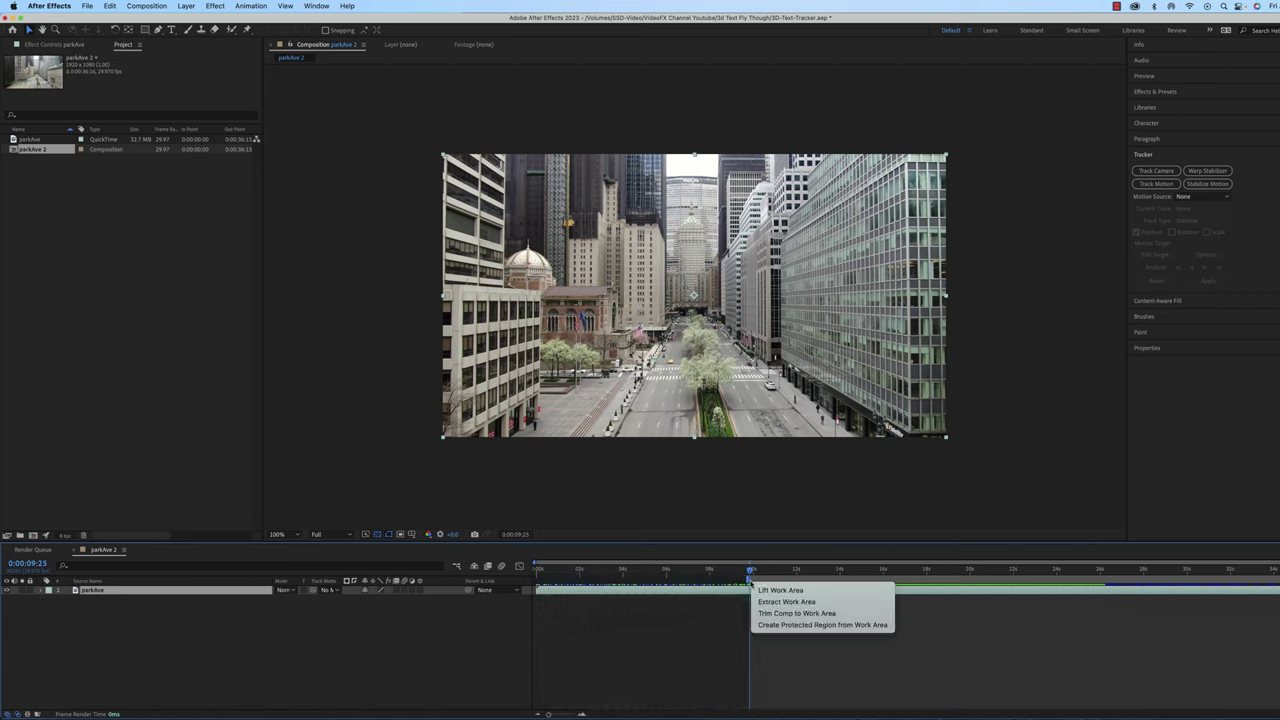
click(810, 613)
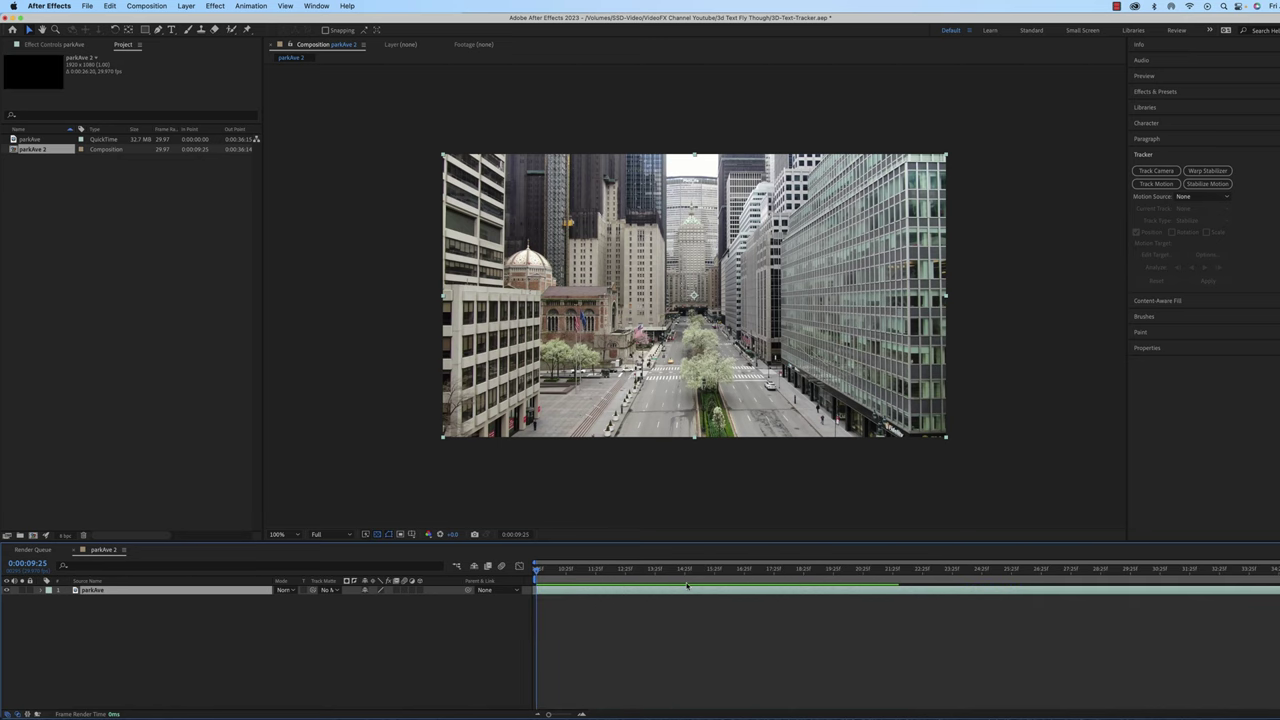
click(562, 573)
- Trim the composition's end to 0:00:23:16 and return to its first frame
drag(562, 575, 945, 570)
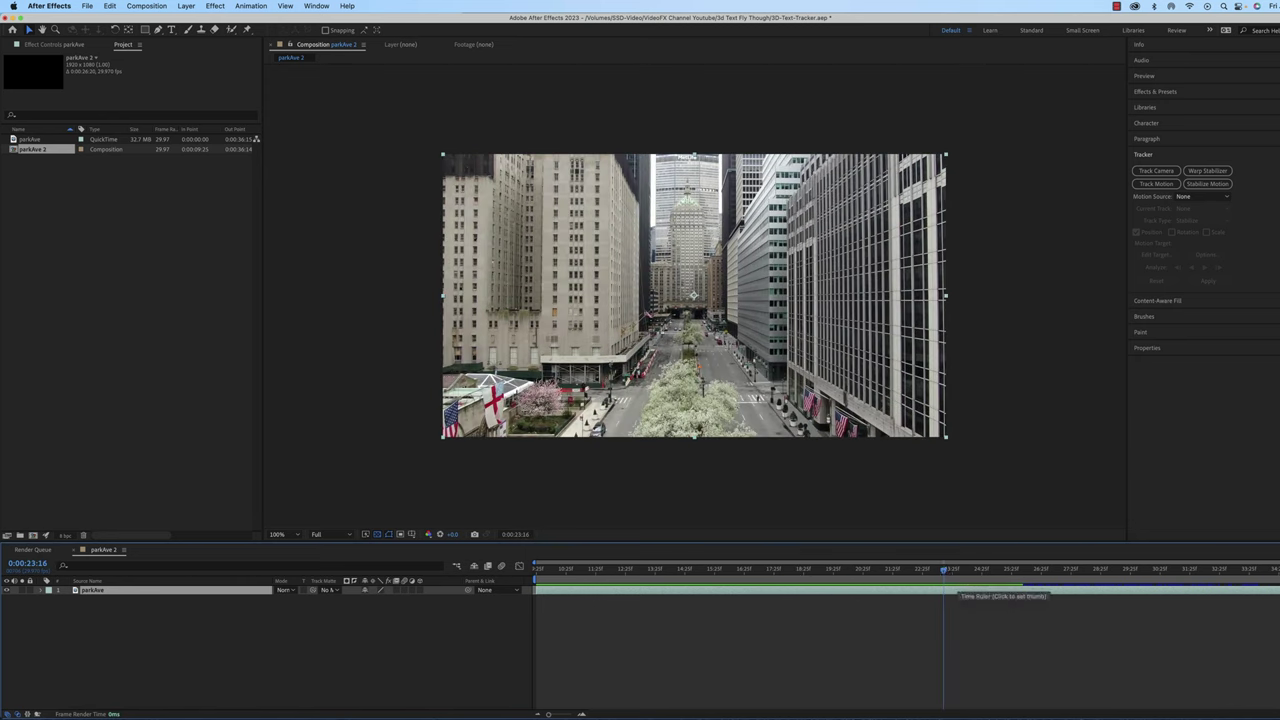
drag(1279, 590, 947, 591)
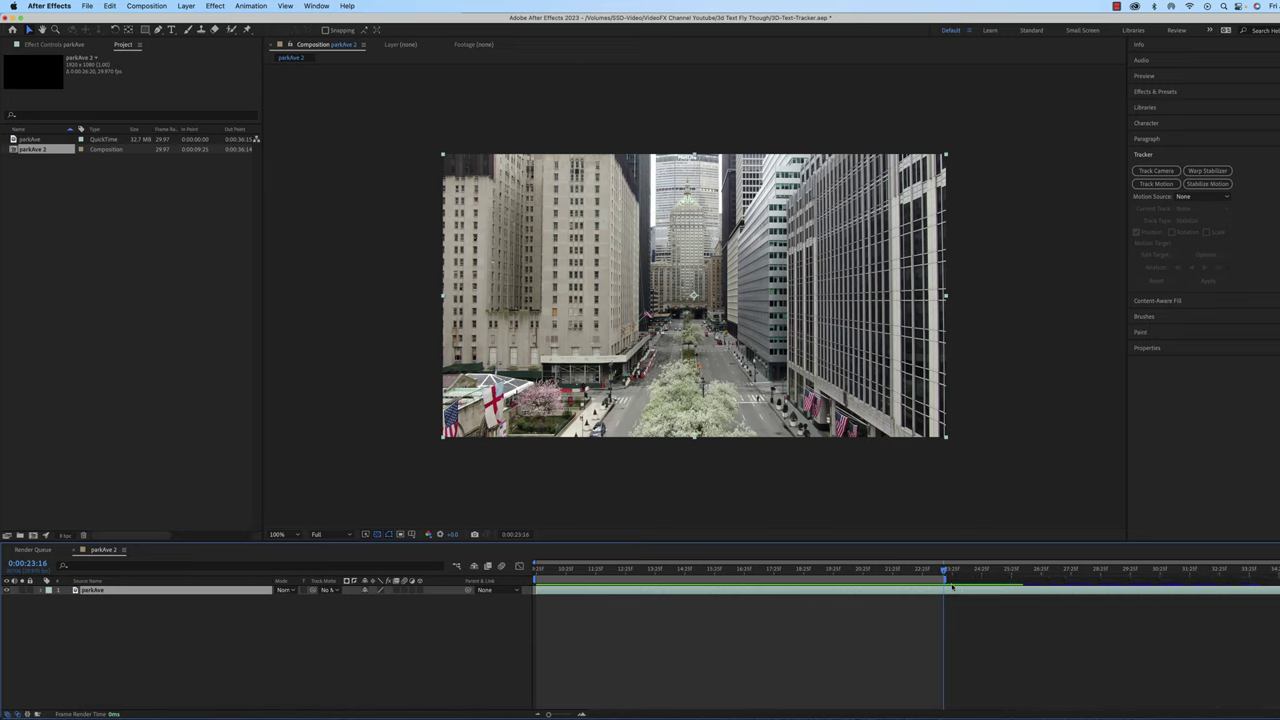
right_click(945, 582)
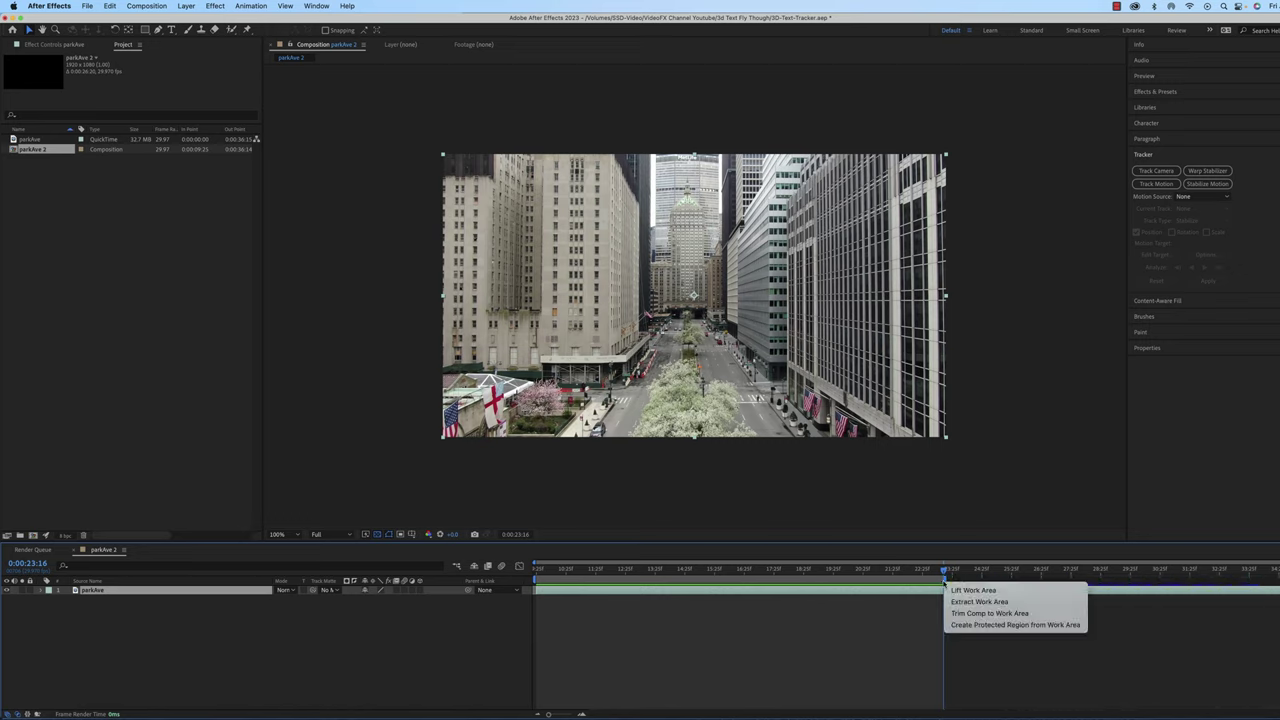
click(988, 613)
drag(1275, 568, 1135, 569)
drag(1029, 590, 536, 580)
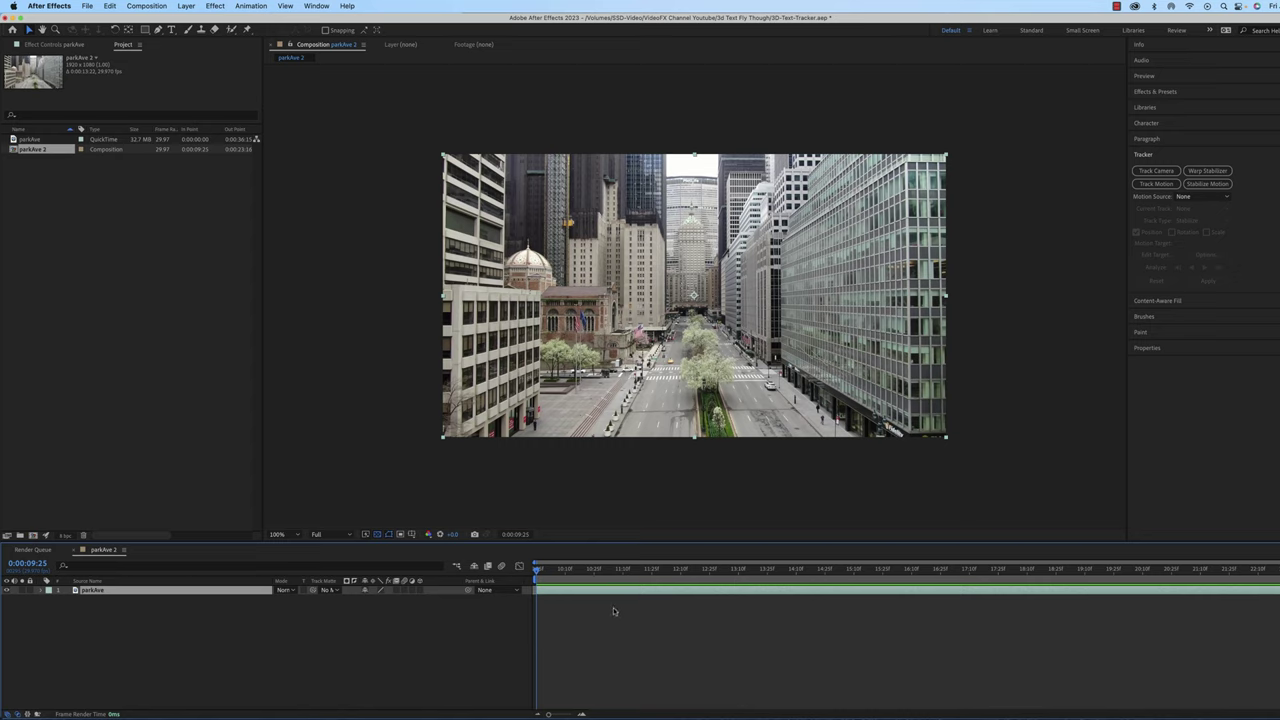
- Switch the comp to the Cinema 4D 3D renderer with render quality lowered to Draft
click(146, 6)
click(165, 39)
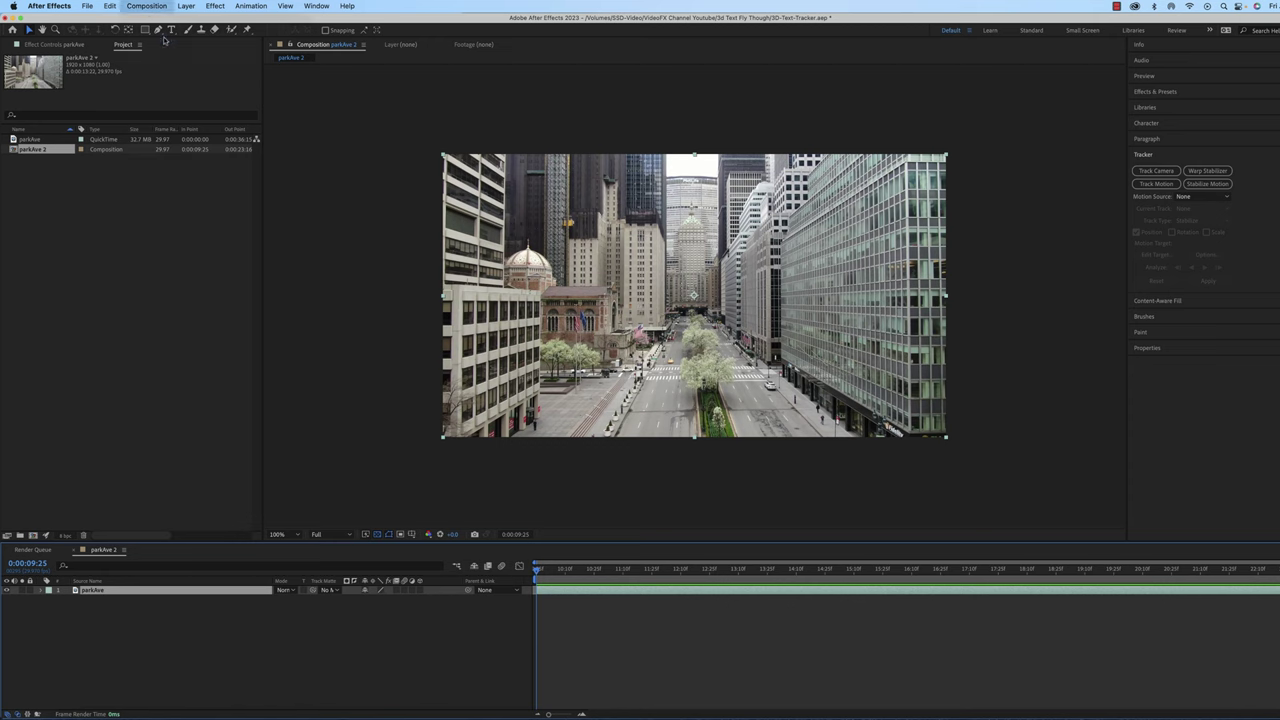
click(484, 273)
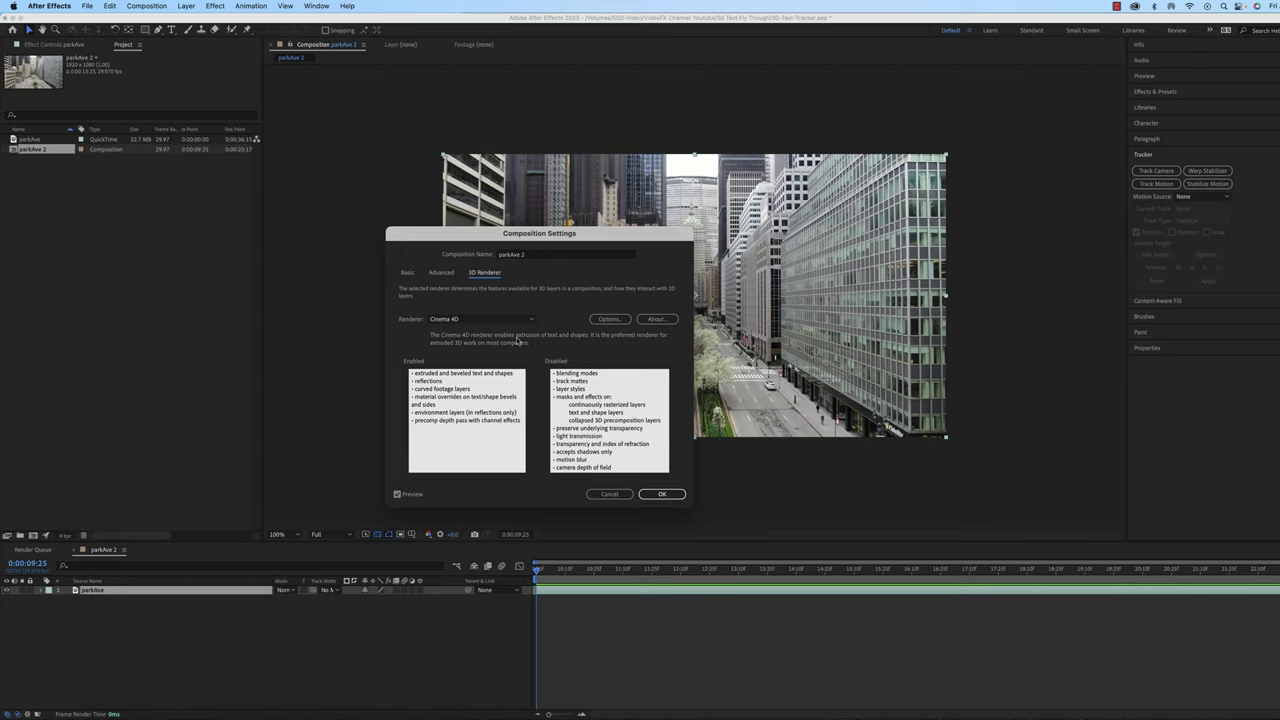
click(610, 319)
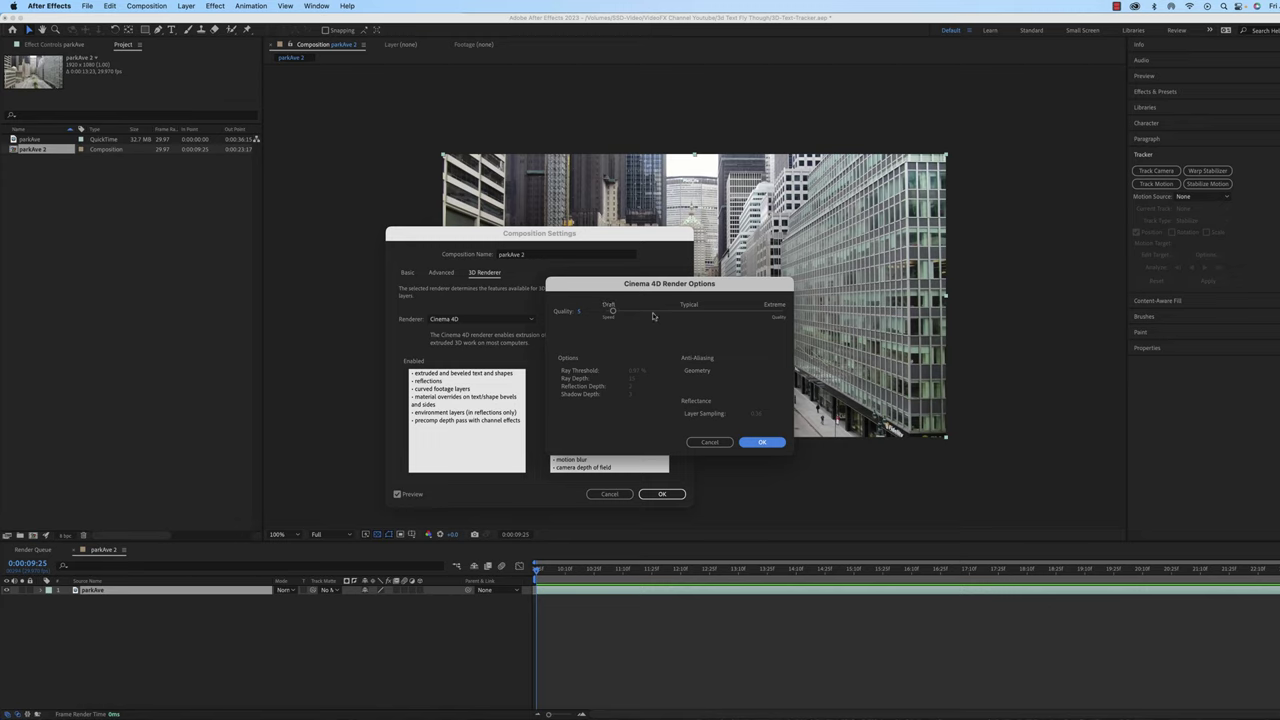
click(773, 313)
drag(773, 313, 732, 314)
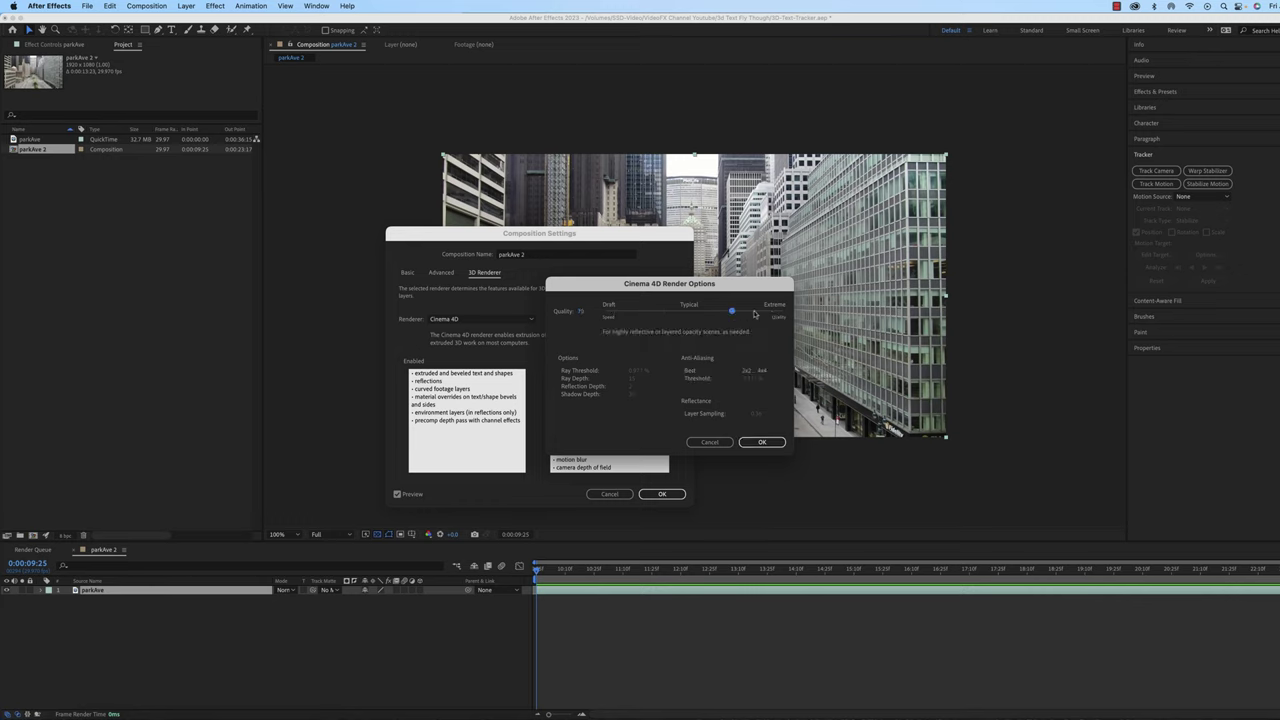
drag(732, 314, 605, 312)
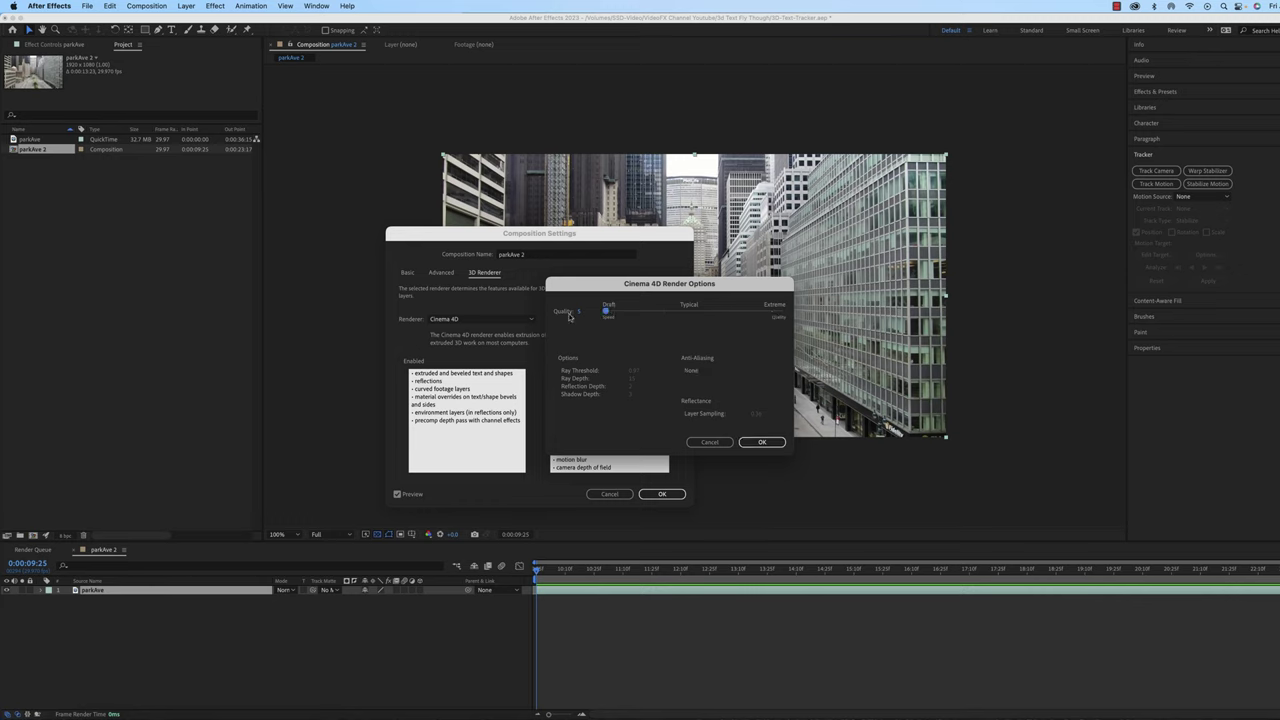
click(764, 443)
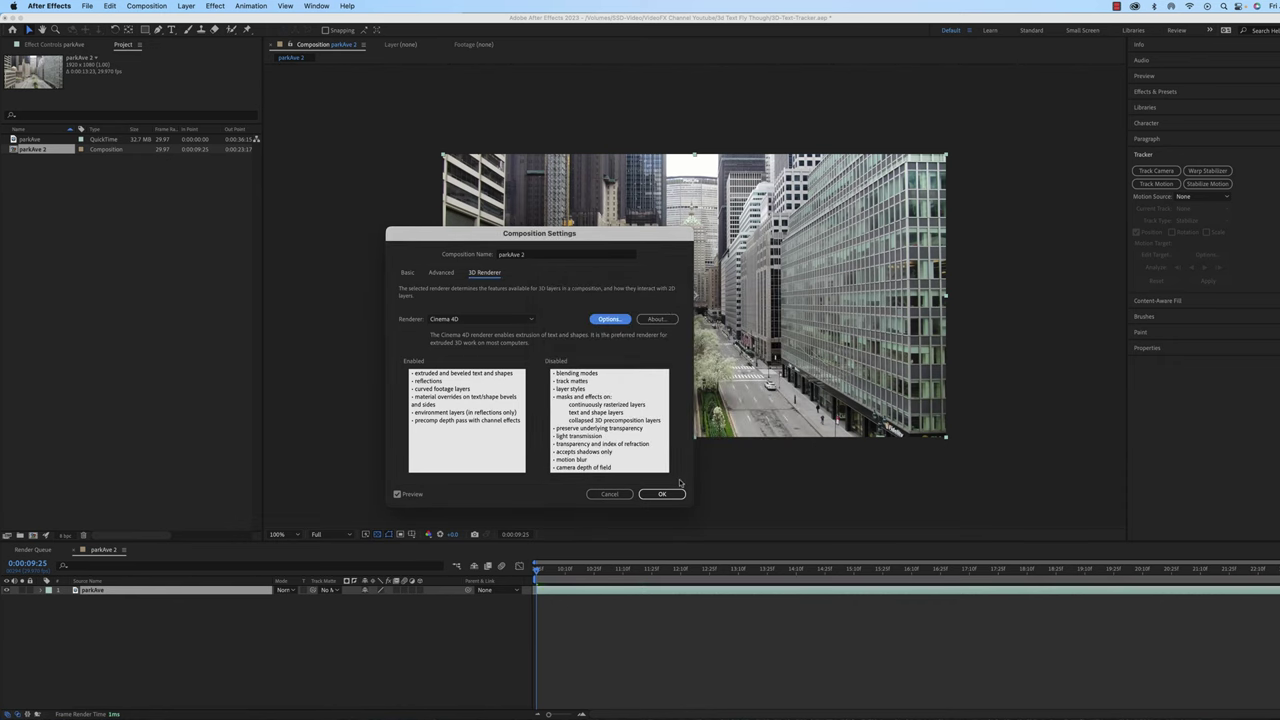
click(672, 493)
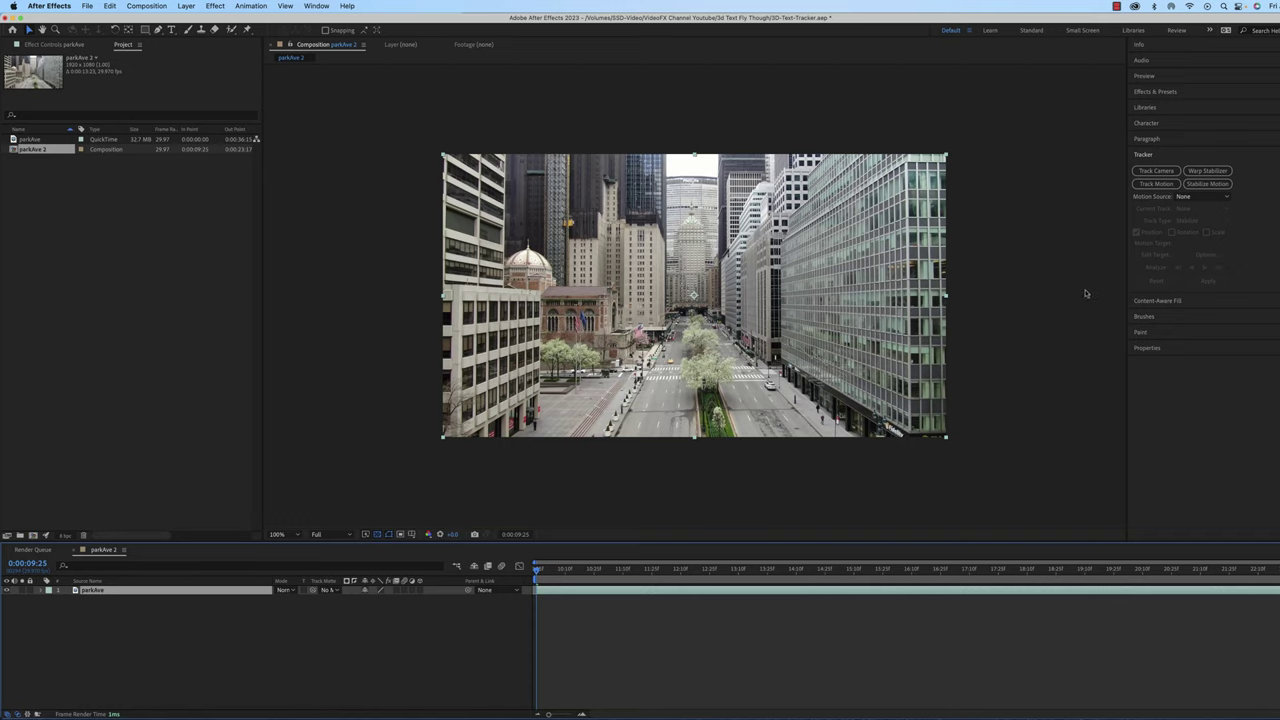
- Run Track Camera on the parkAve footage from the Tracker panel
click(1148, 159)
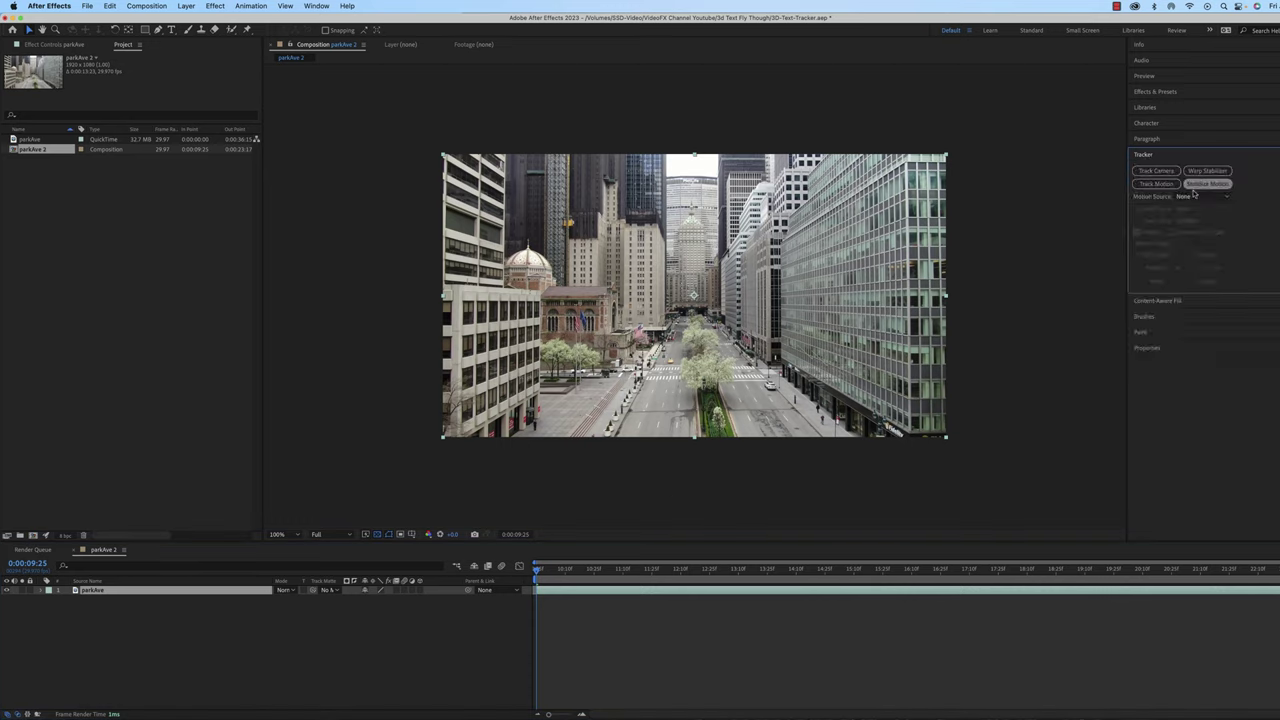
click(1157, 171)
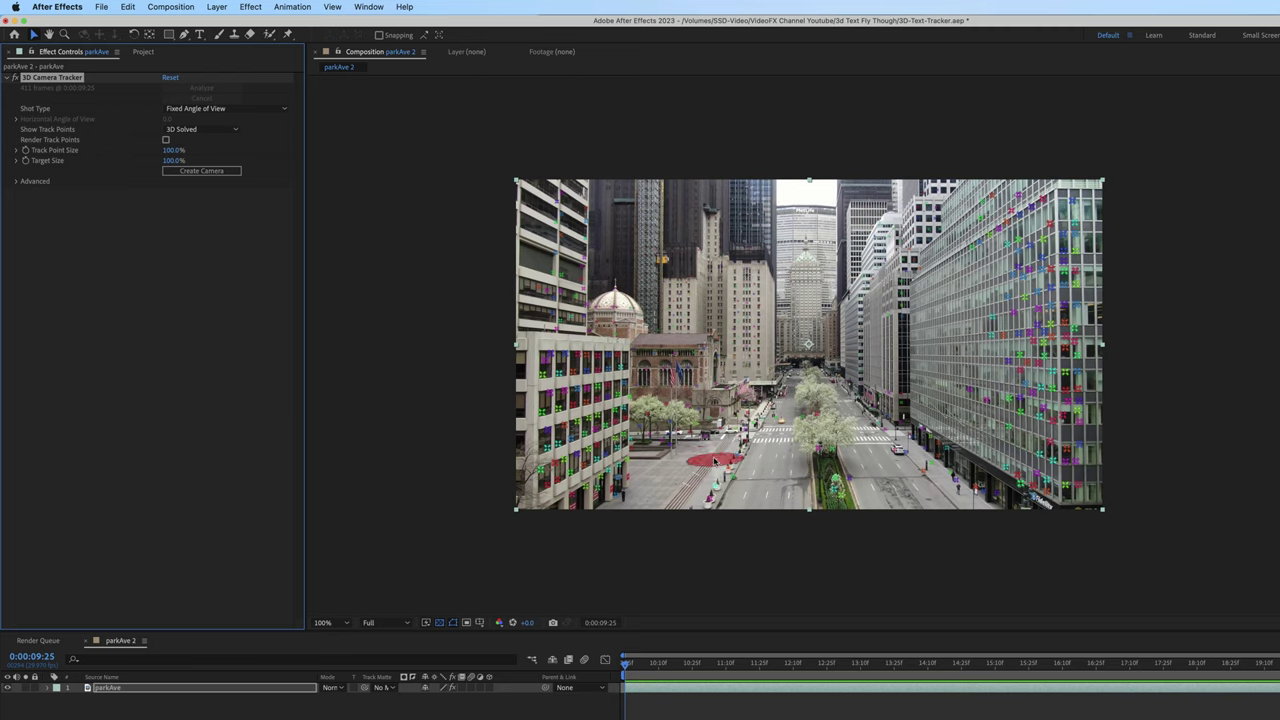
- Target track points on the plaza ground and create text plus a 3D tracker camera there
key(period)
key(period)
key(period)
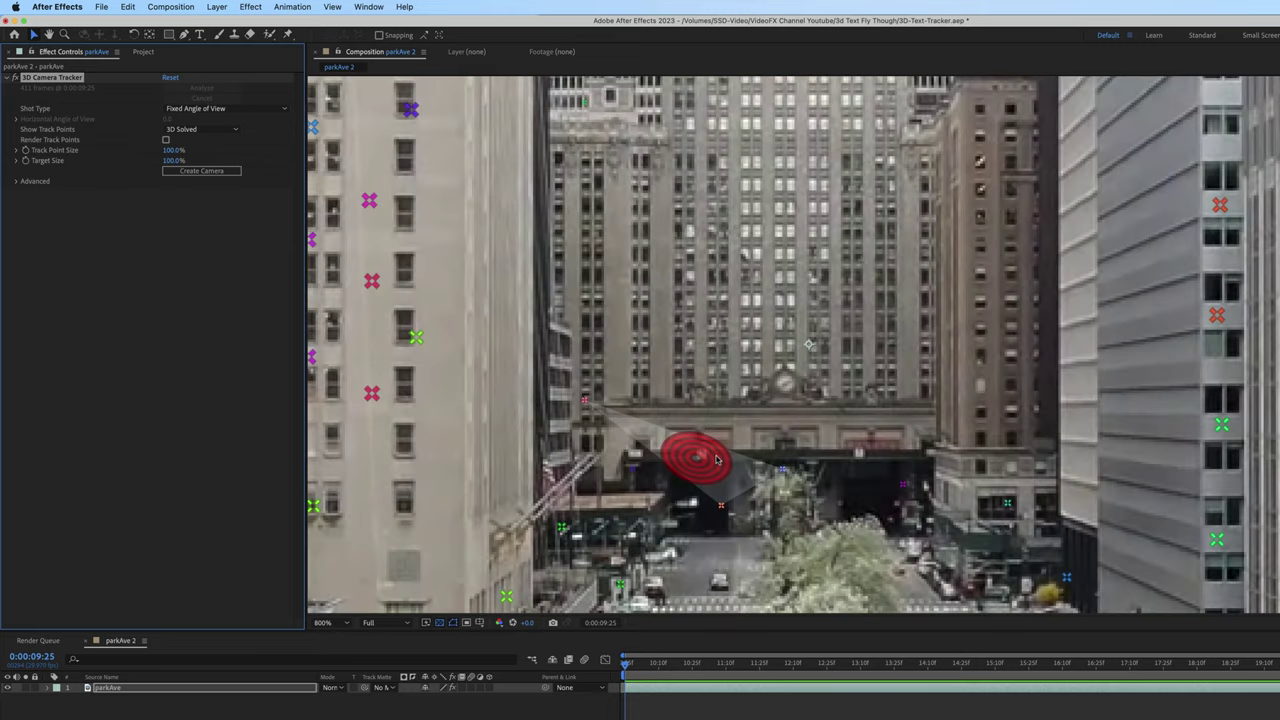
key(h)
drag(716, 459, 806, 264)
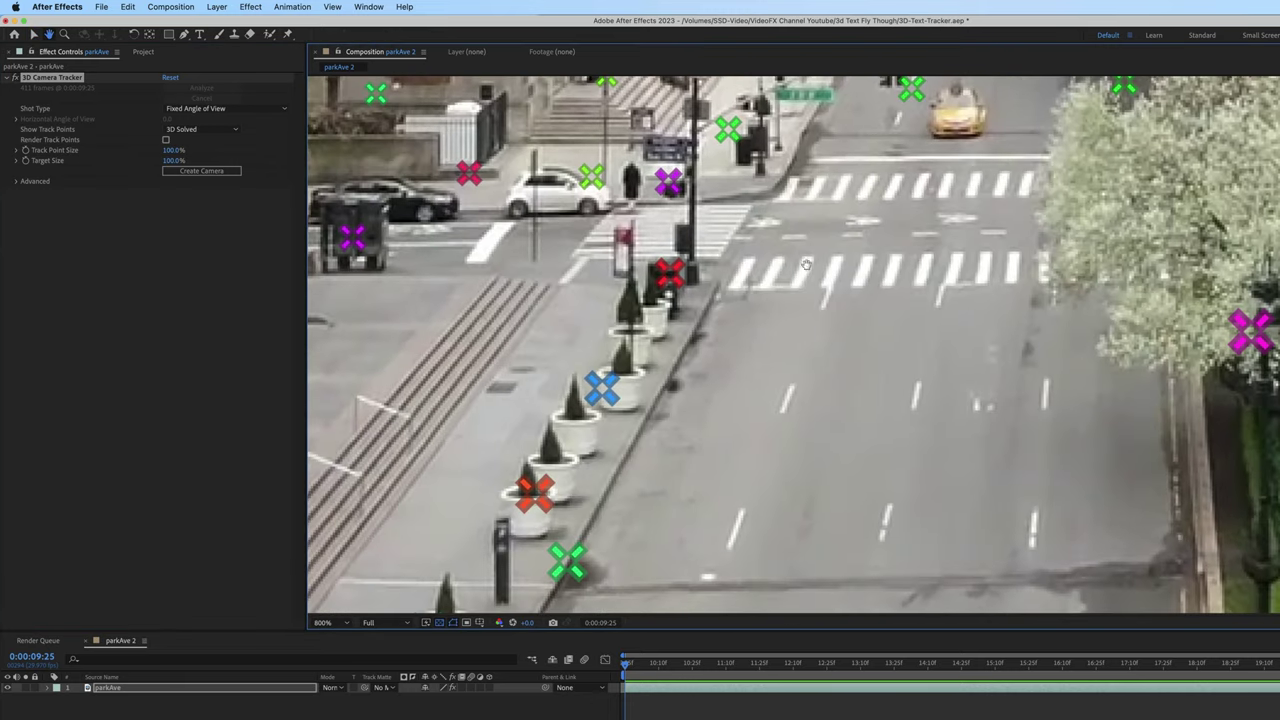
key(v)
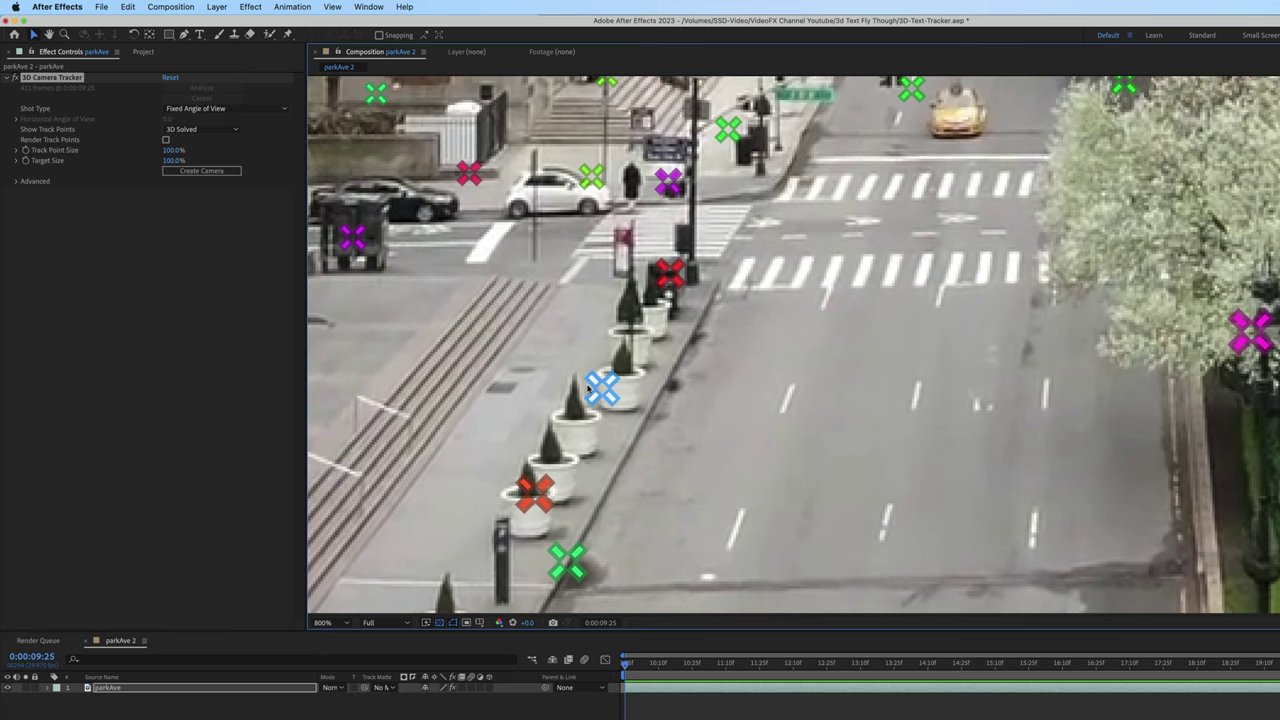
key(comma)
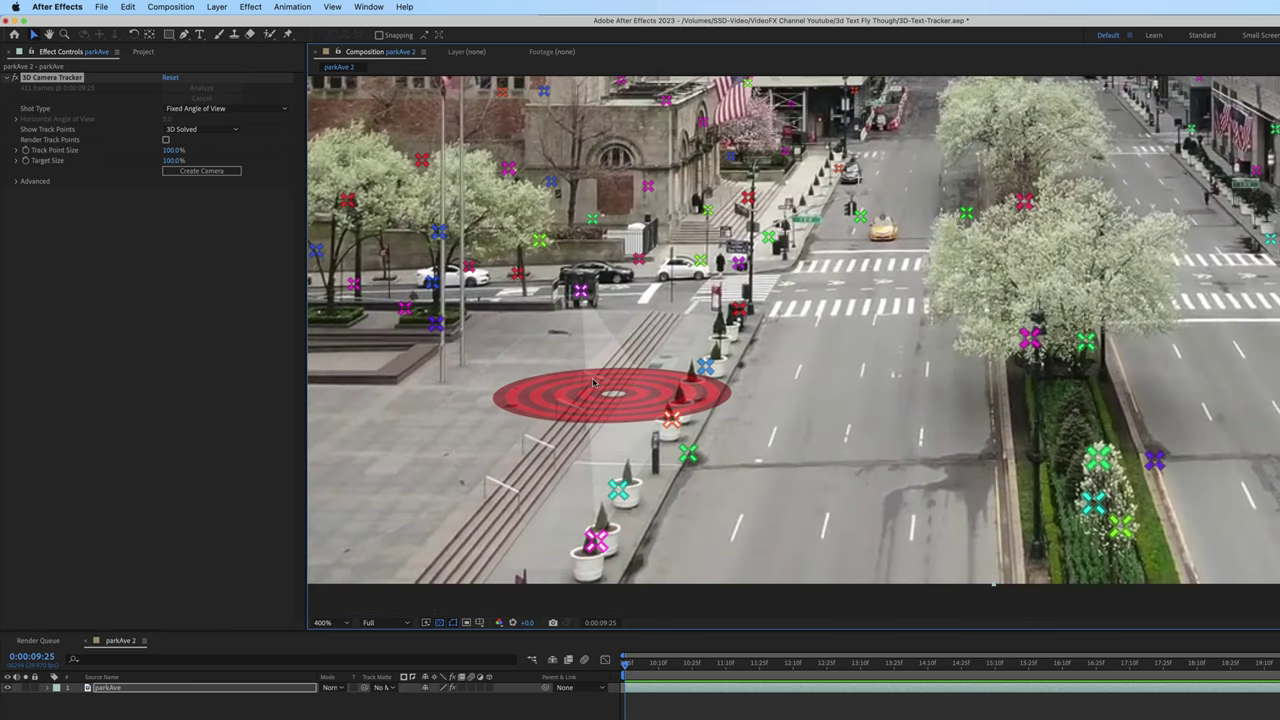
right_click(567, 348)
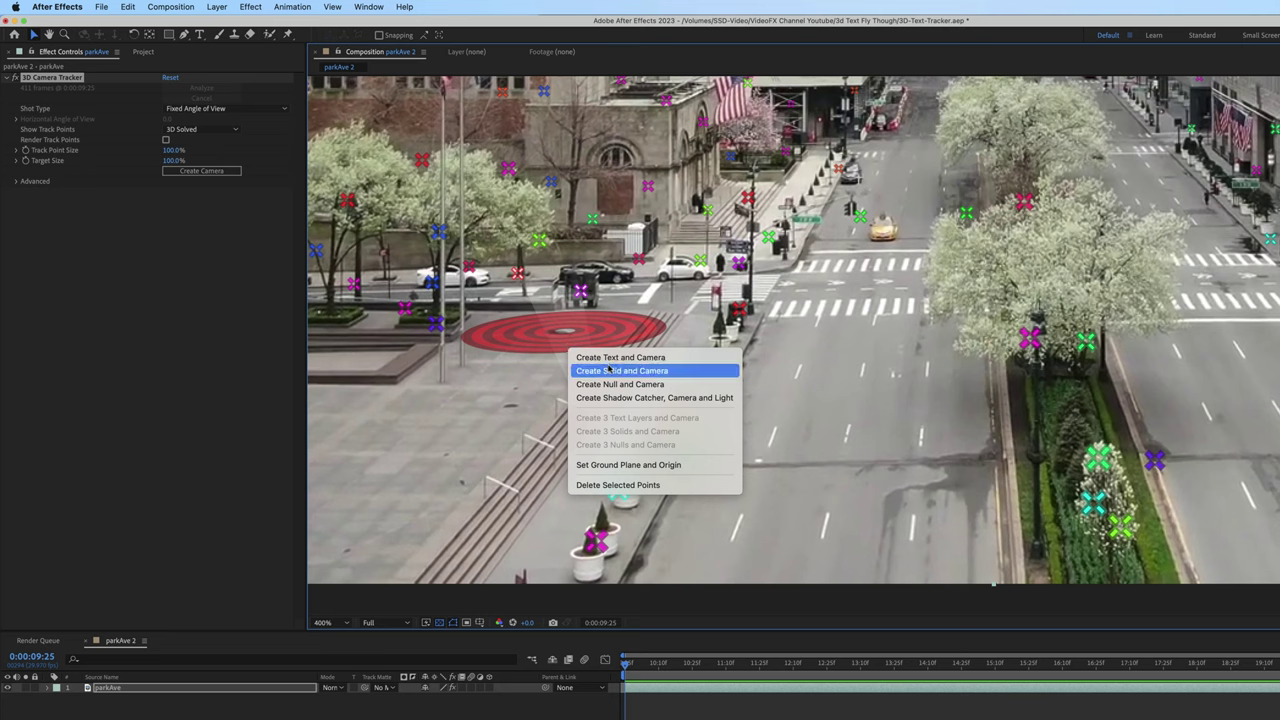
click(660, 362)
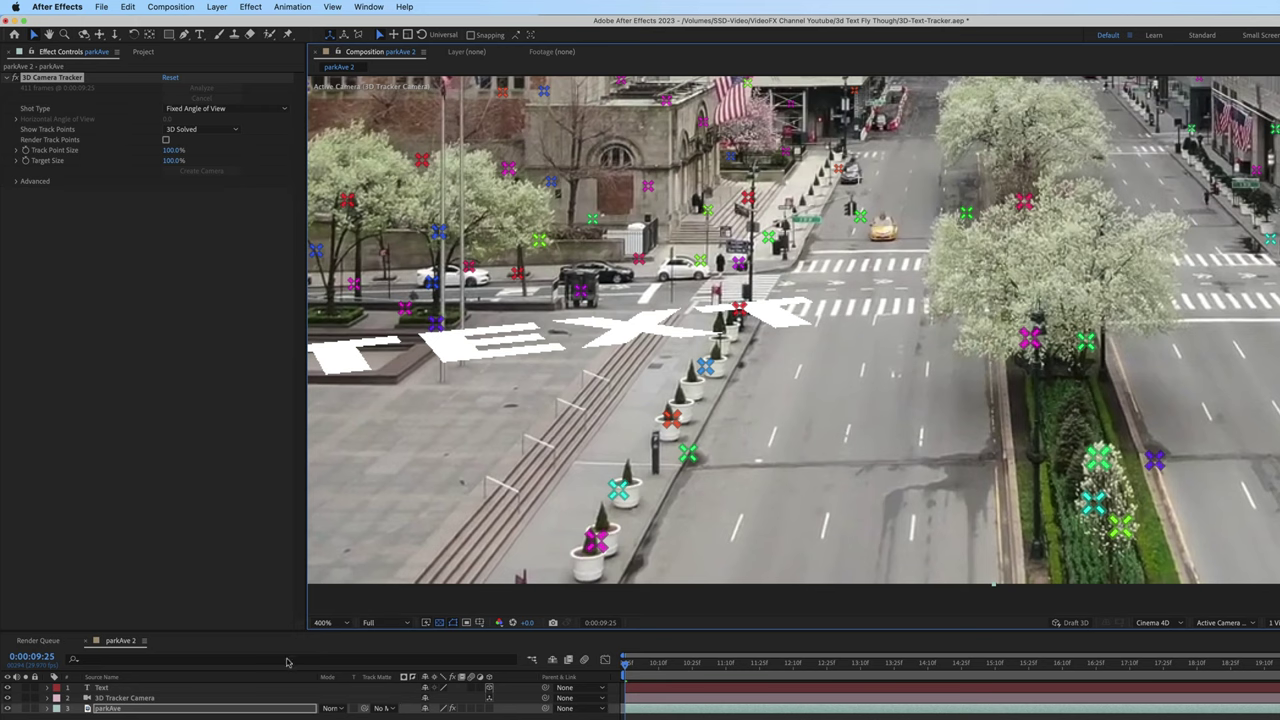
- Fill the Text layer blue (0092D8) and expand its transform properties
click(117, 689)
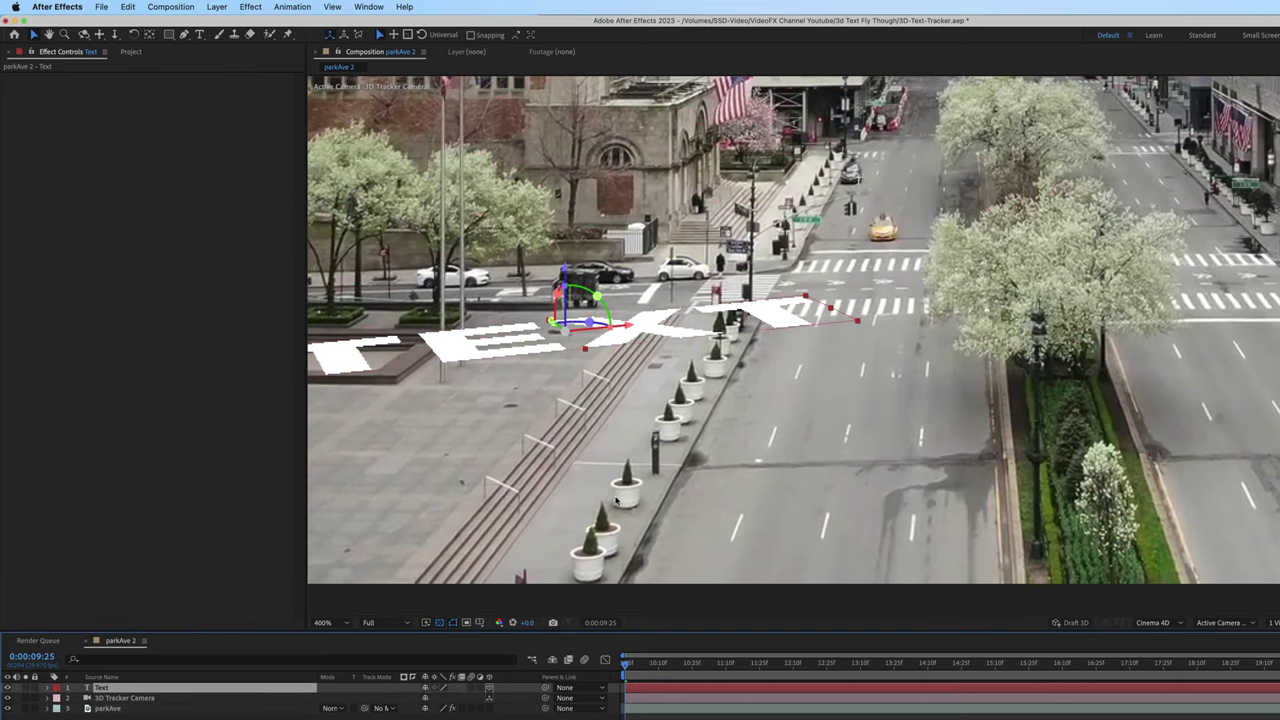
key(comma)
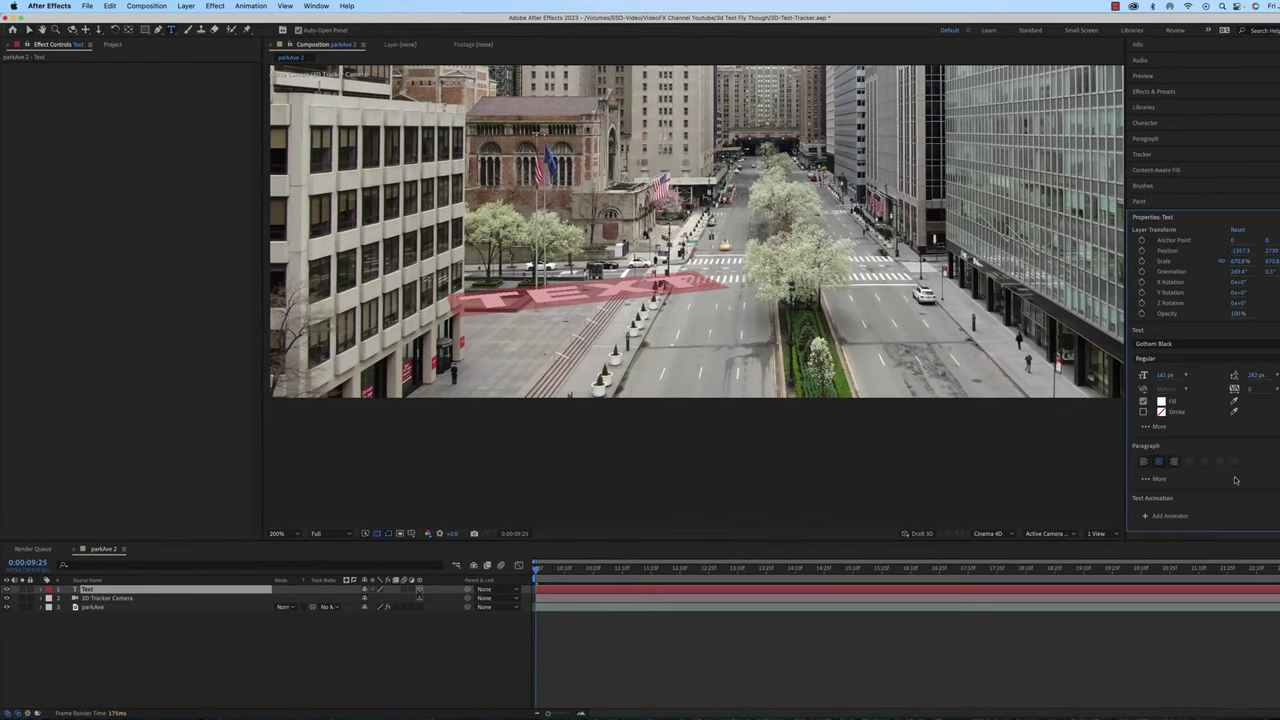
click(1162, 402)
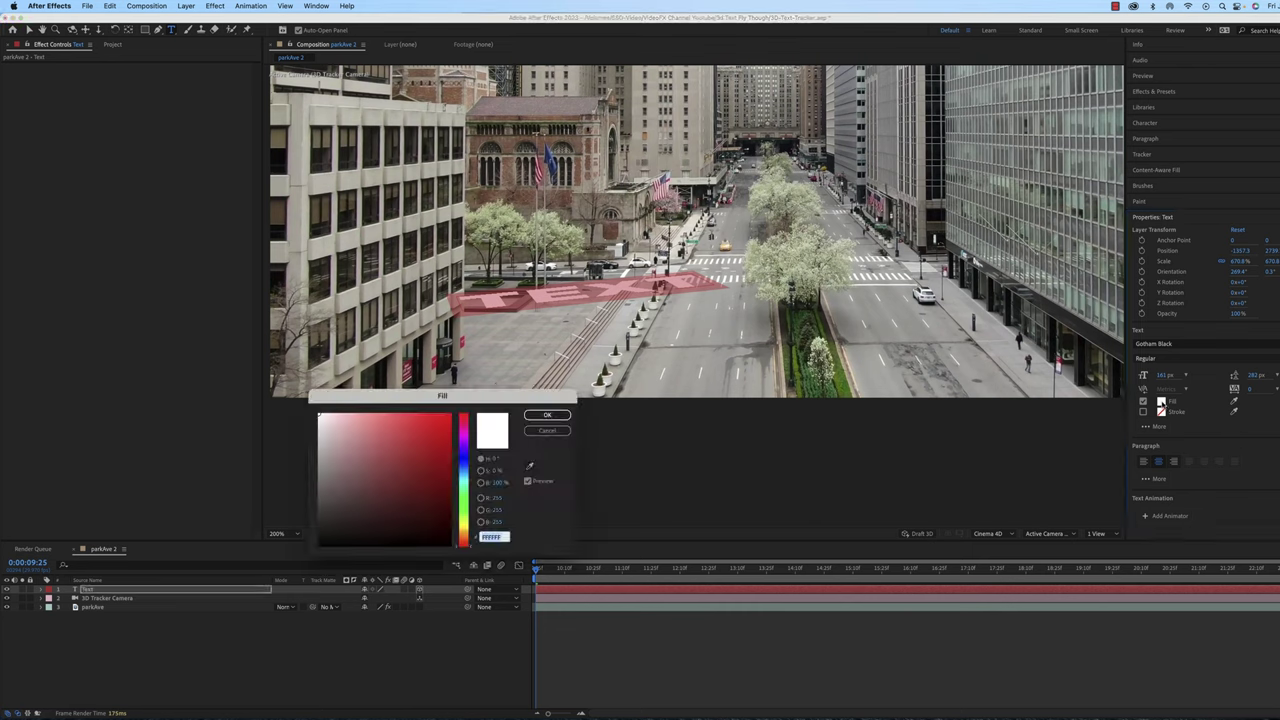
click(467, 474)
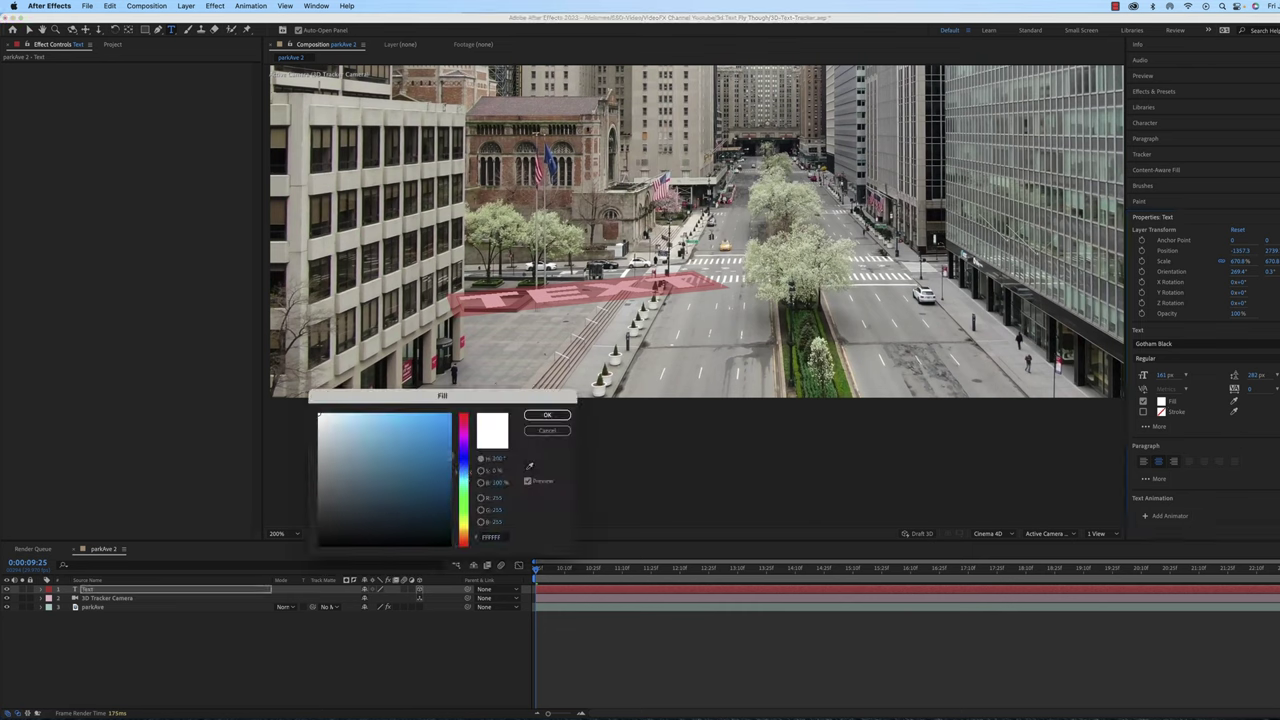
click(450, 432)
click(546, 415)
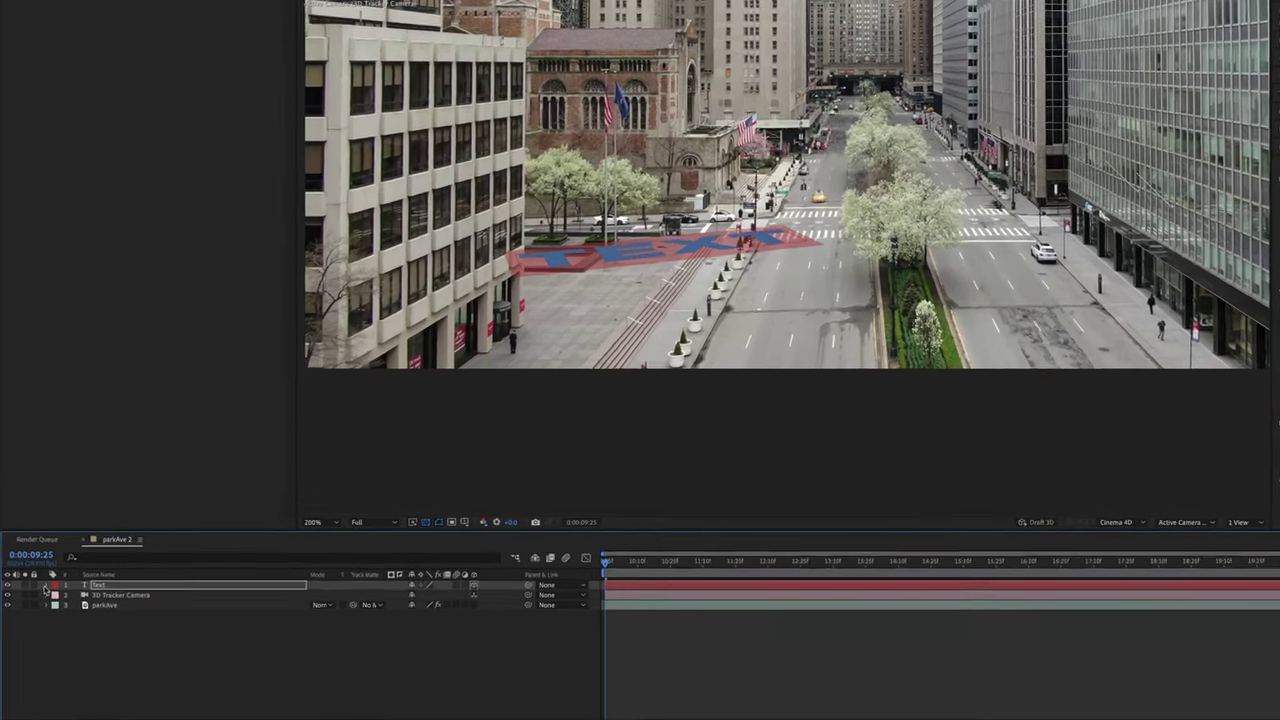
click(43, 589)
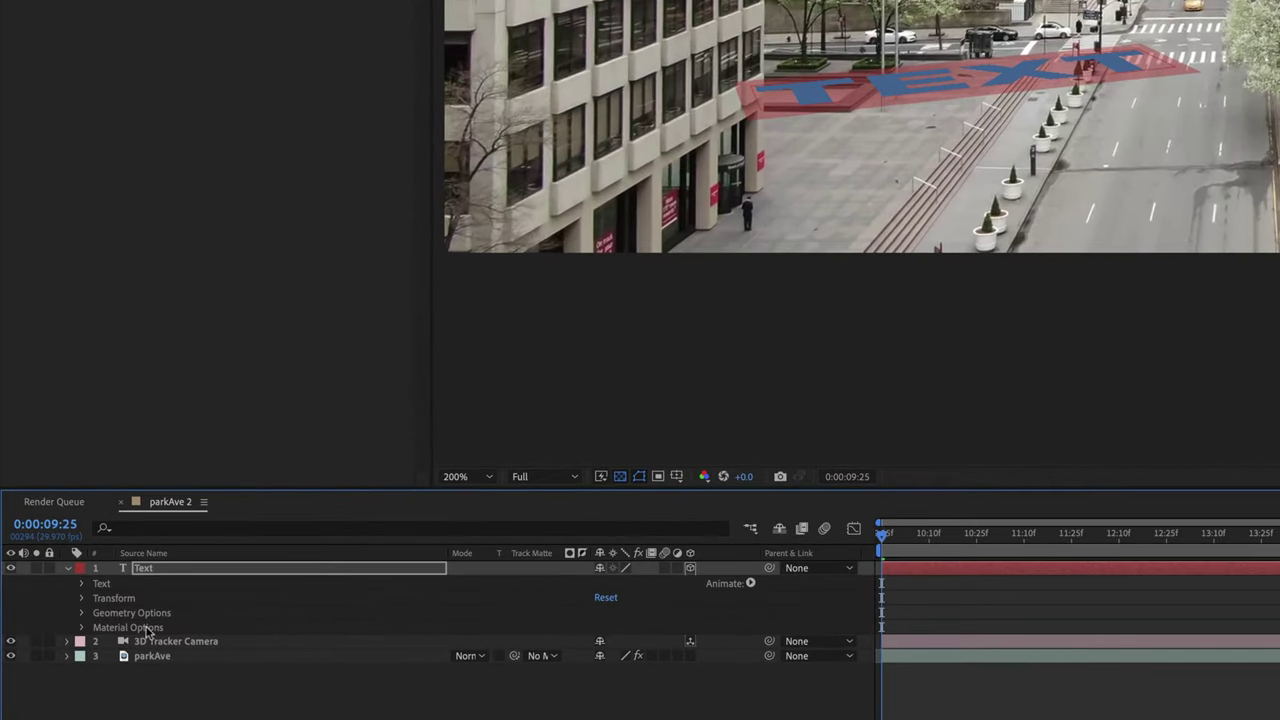
click(81, 599)
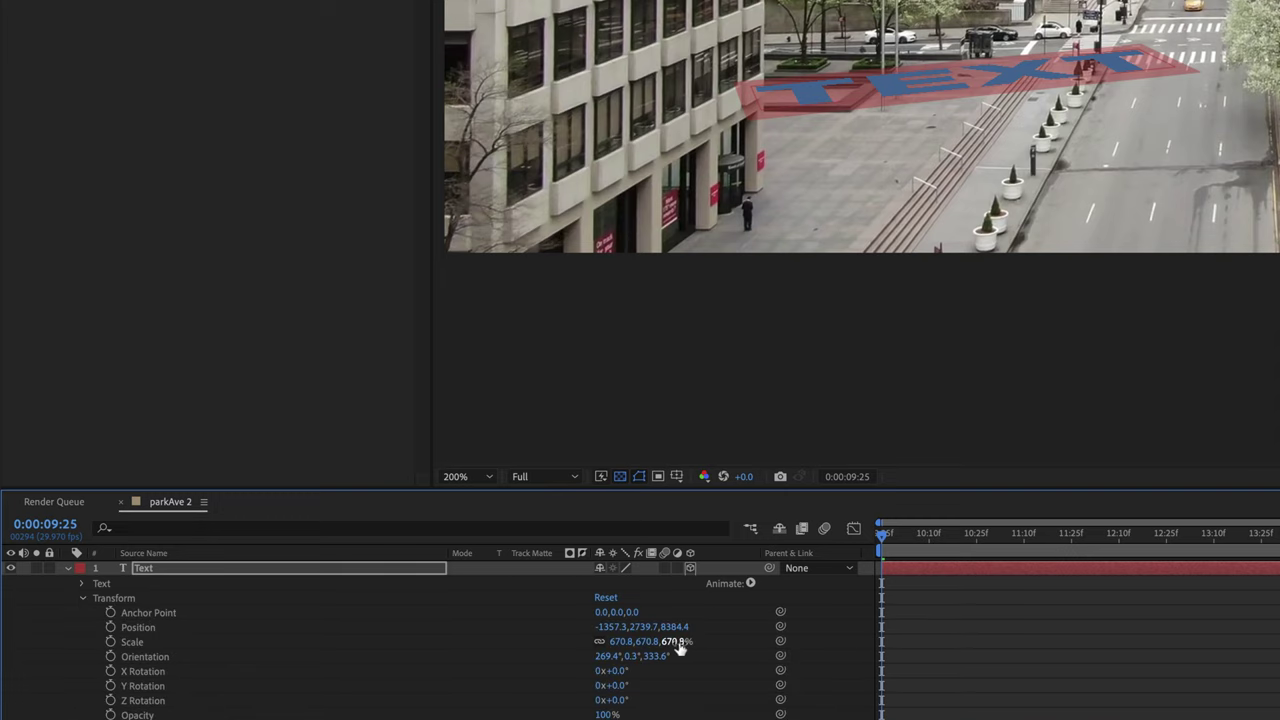
- Stand the TEXT upright at Orientation 14.4°, 357.3°, 0.6° and lift it above the street
key(ctrl+m)
click(170, 501)
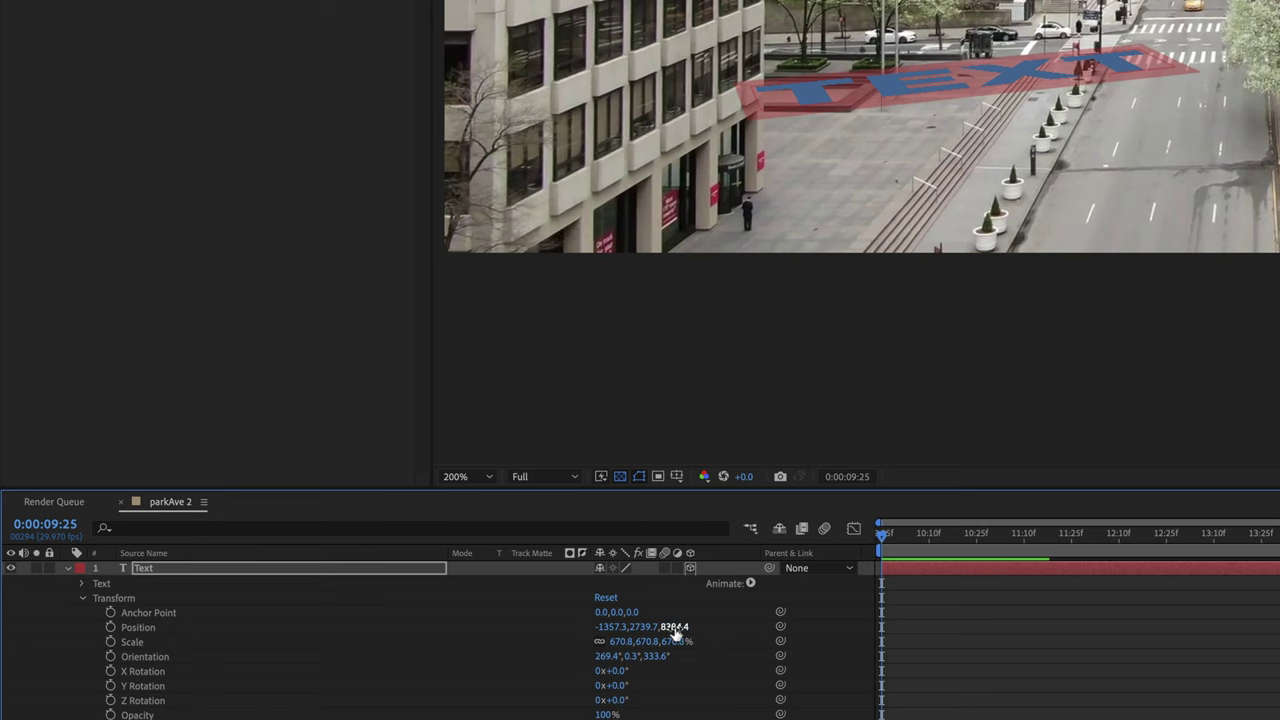
drag(680, 626, 692, 627)
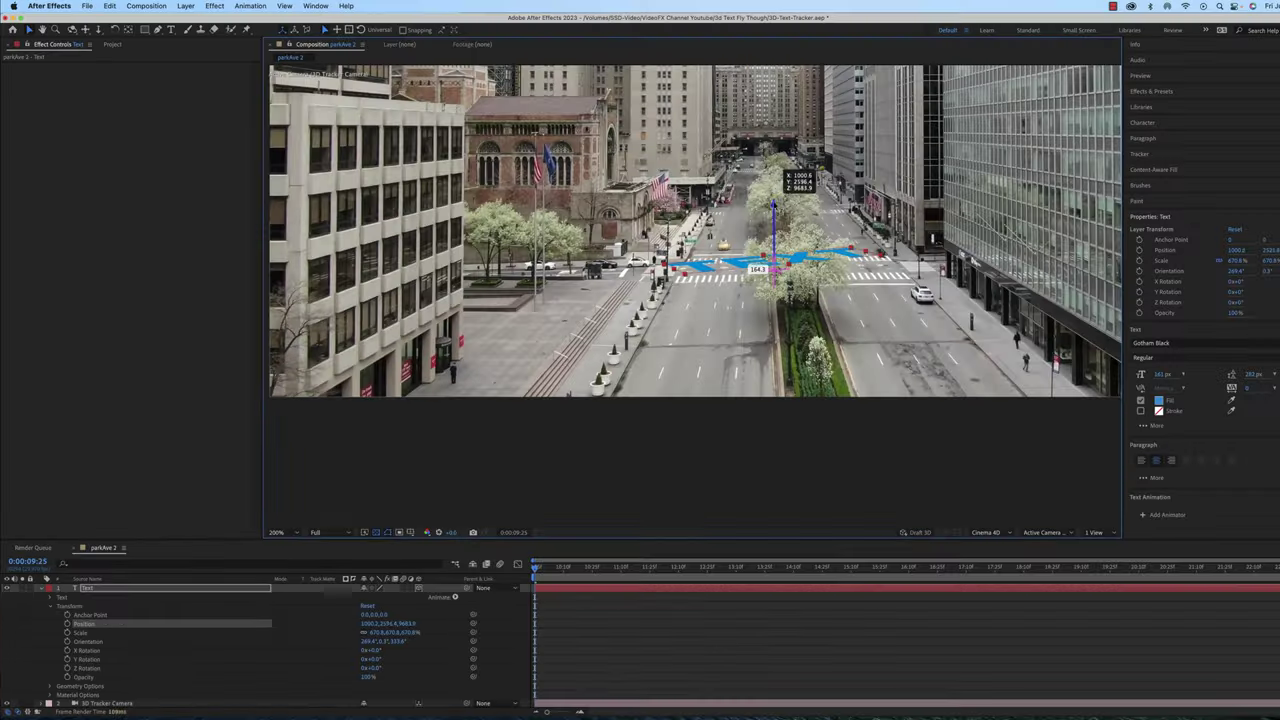
drag(775, 235, 780, 179)
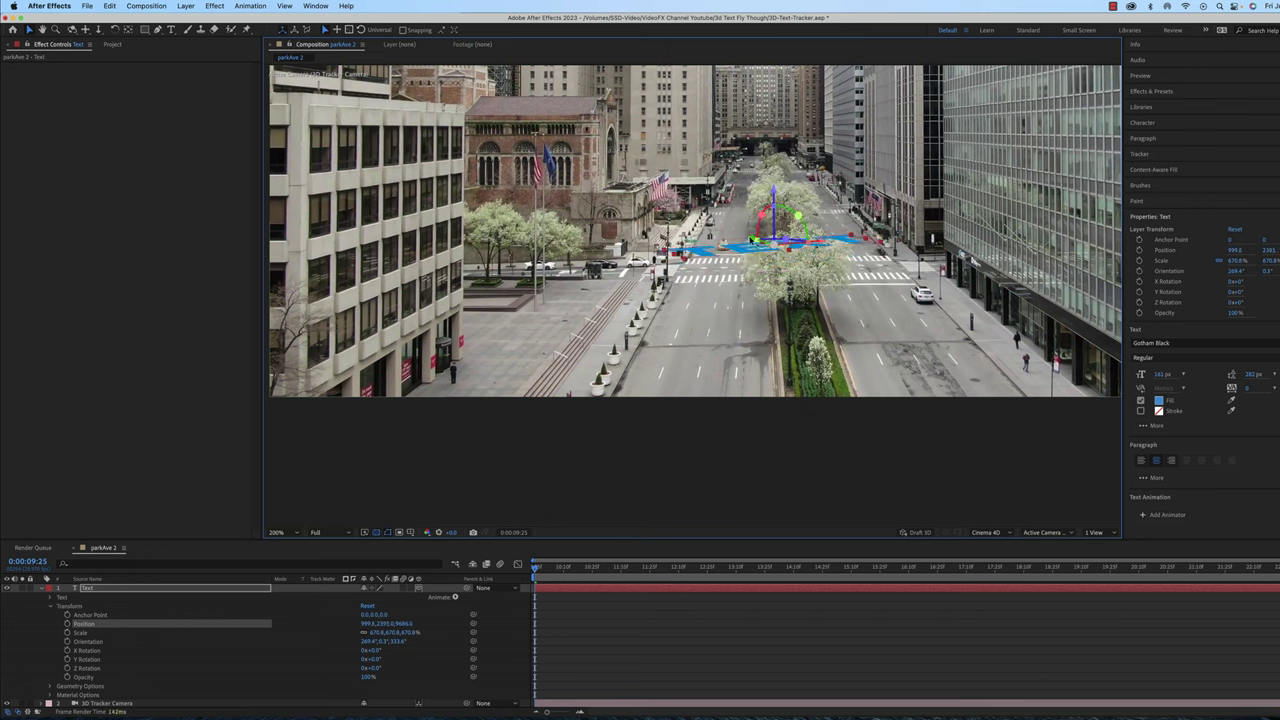
drag(775, 235, 840, 280)
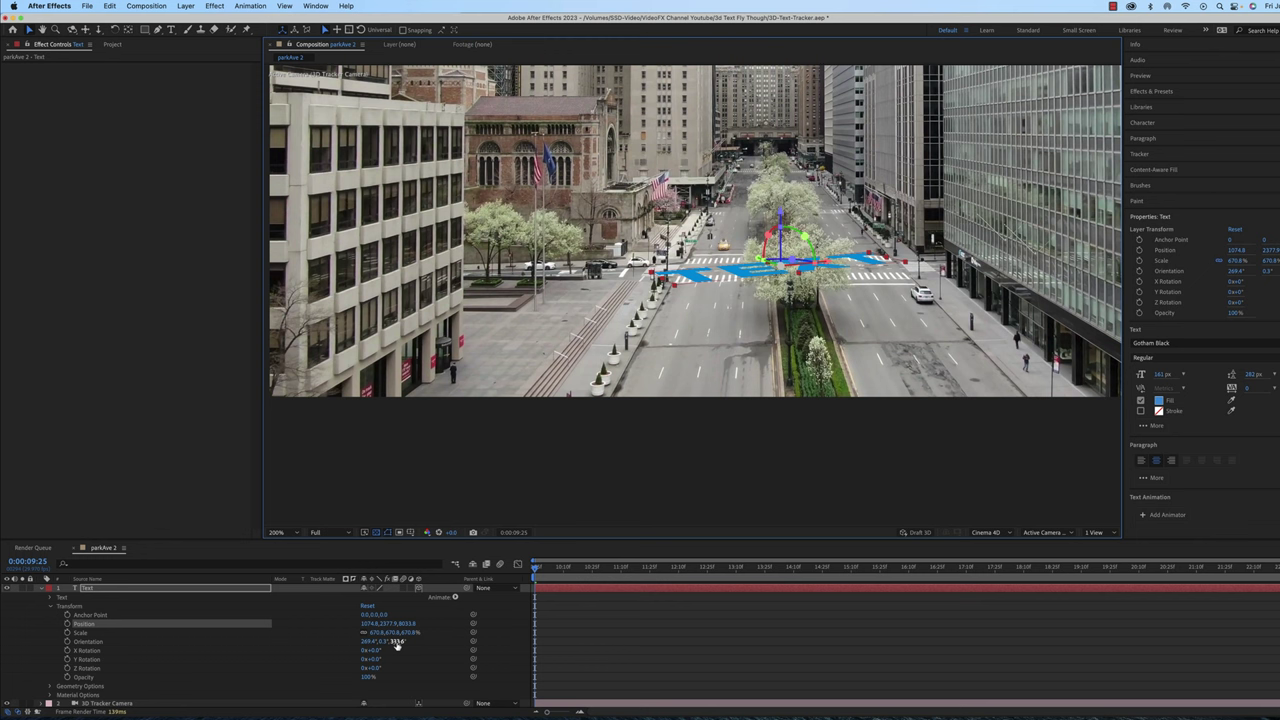
drag(397, 645, 422, 638)
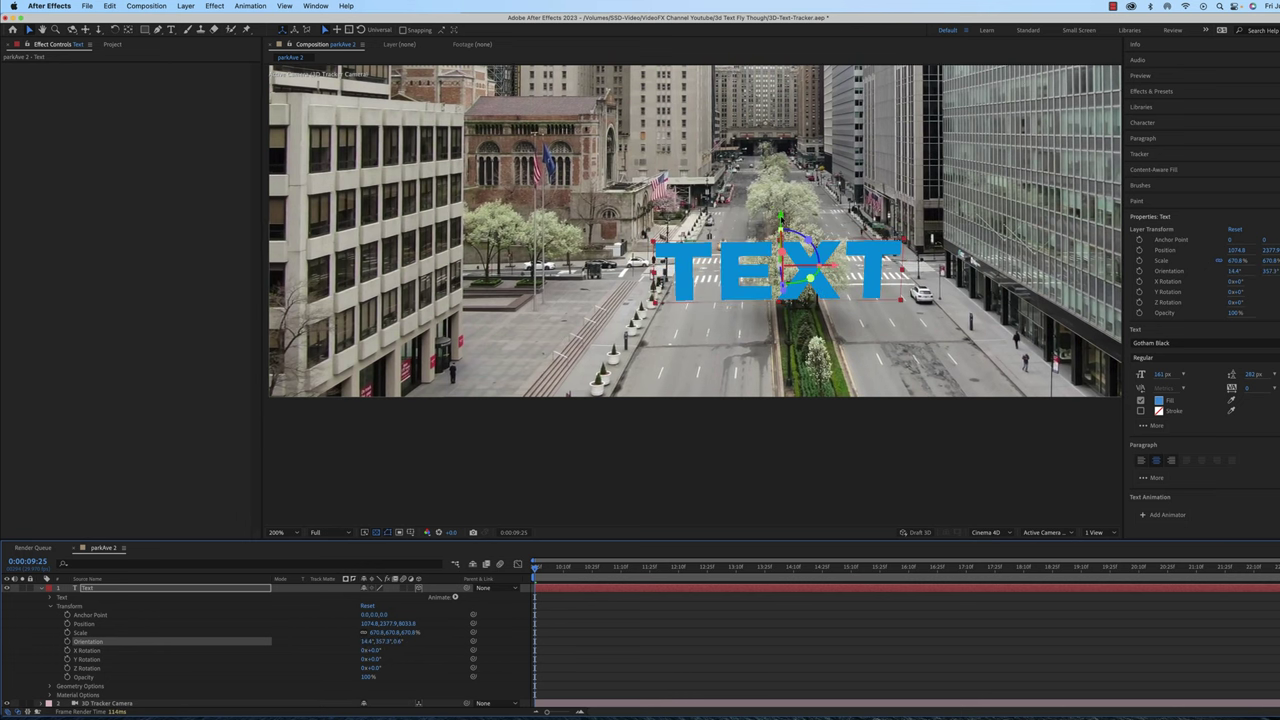
drag(781, 250, 775, 132)
key(comma)
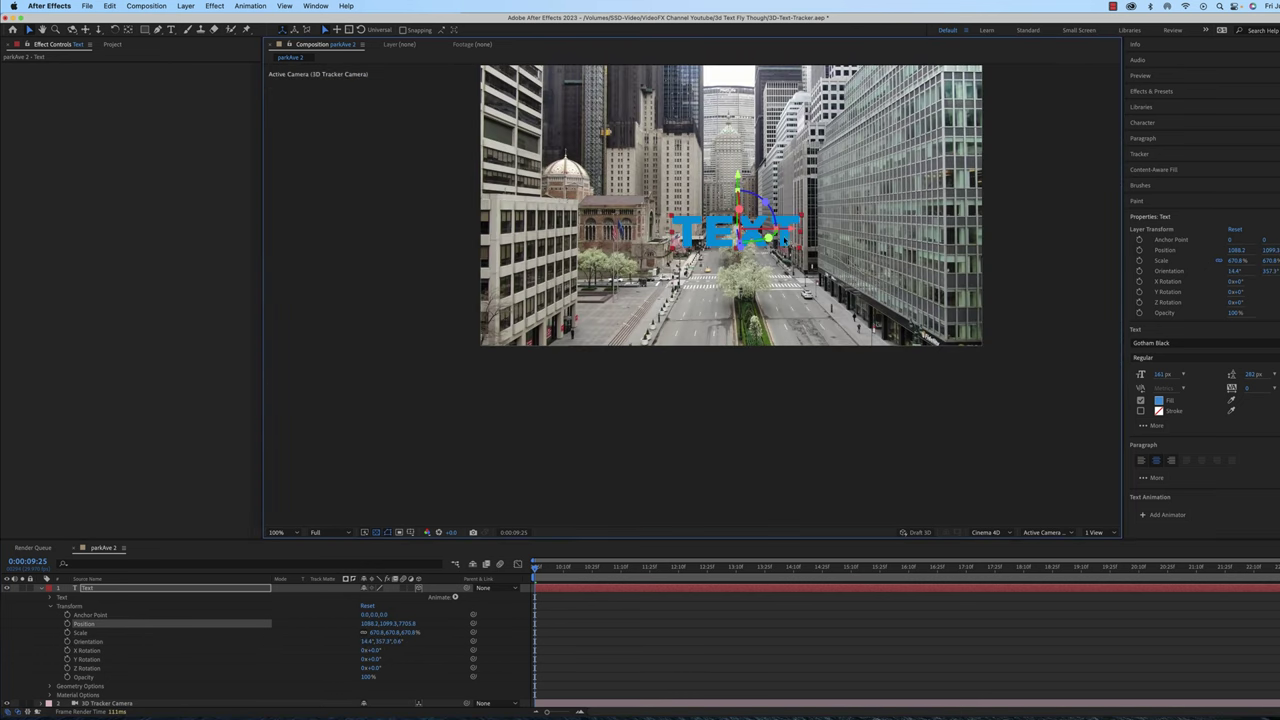
drag(737, 178, 739, 129)
key(period)
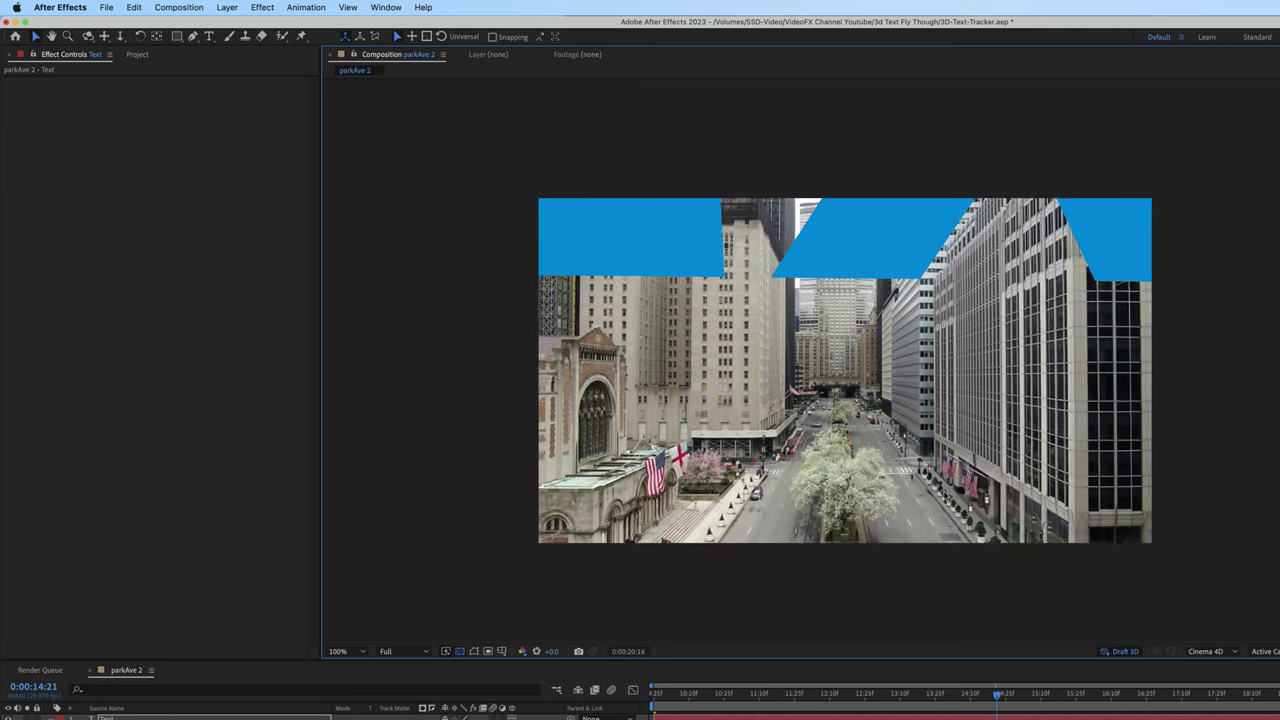
- Change the placeholder text to read NYC at frame 0:00:10:16
drag(692, 693, 703, 694)
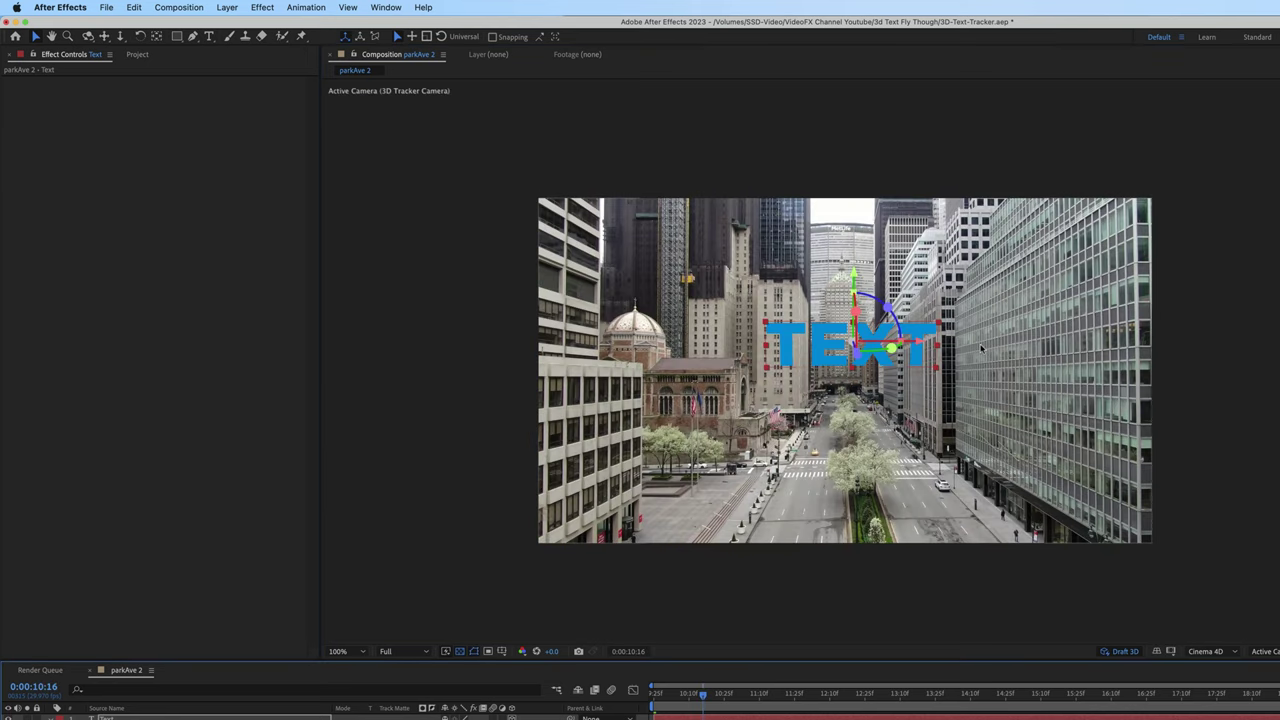
scroll(836, 320, up, 1)
double_click(808, 356)
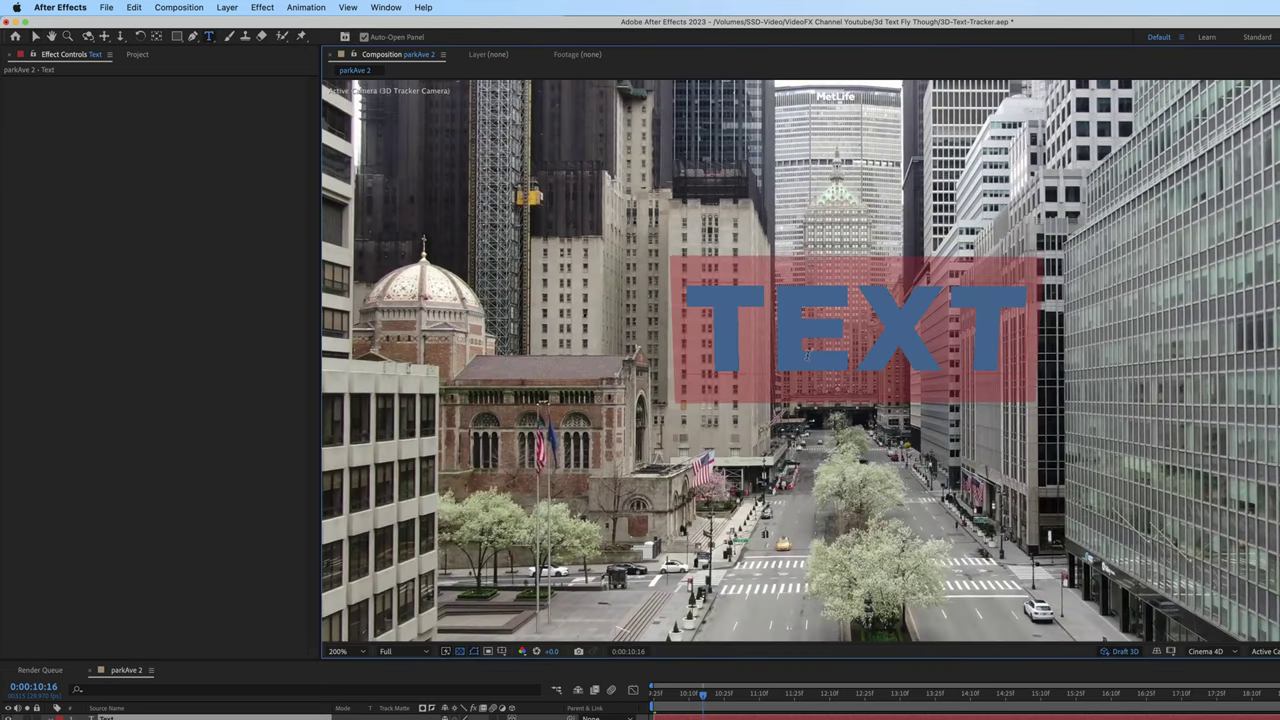
text(NYC)
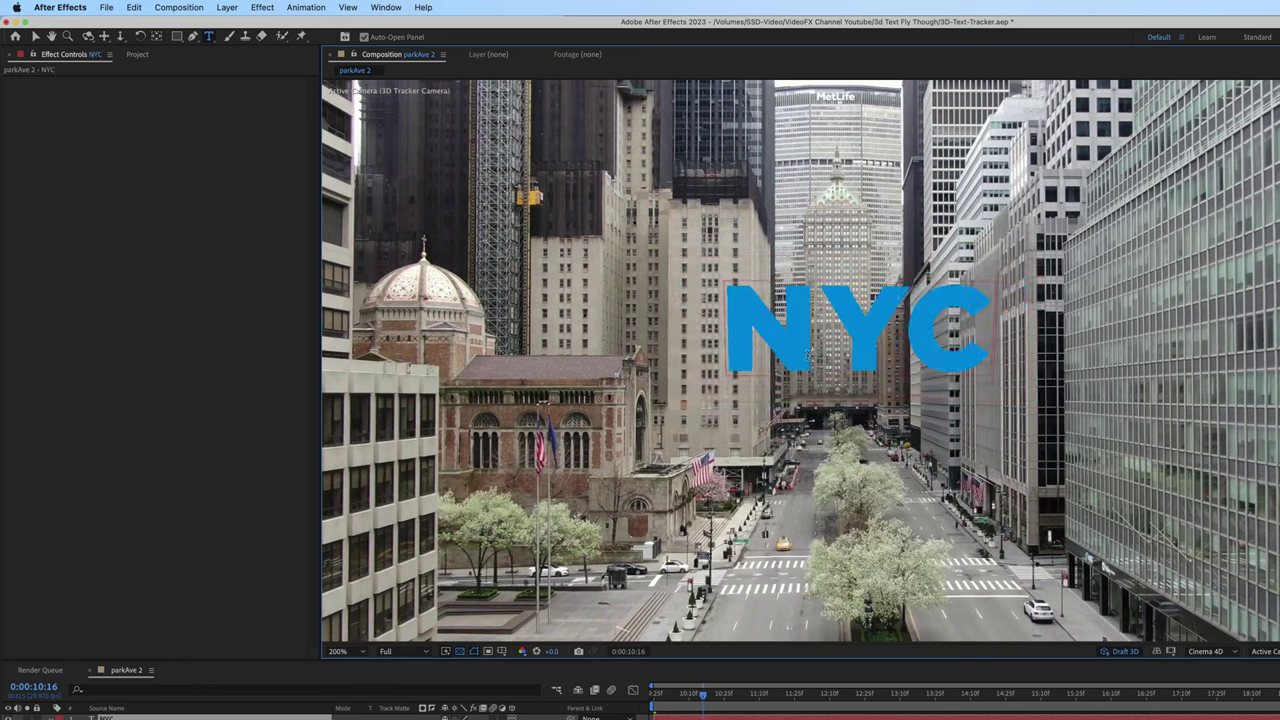
click(35, 37)
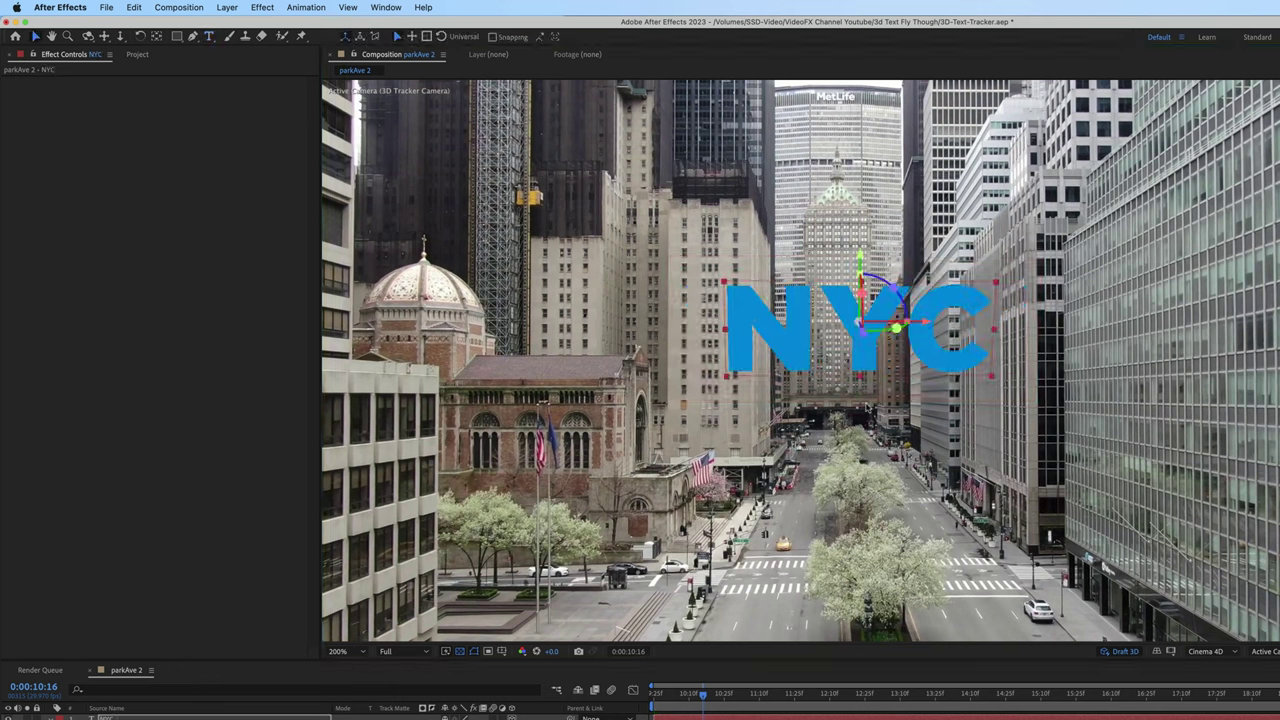
key(space)
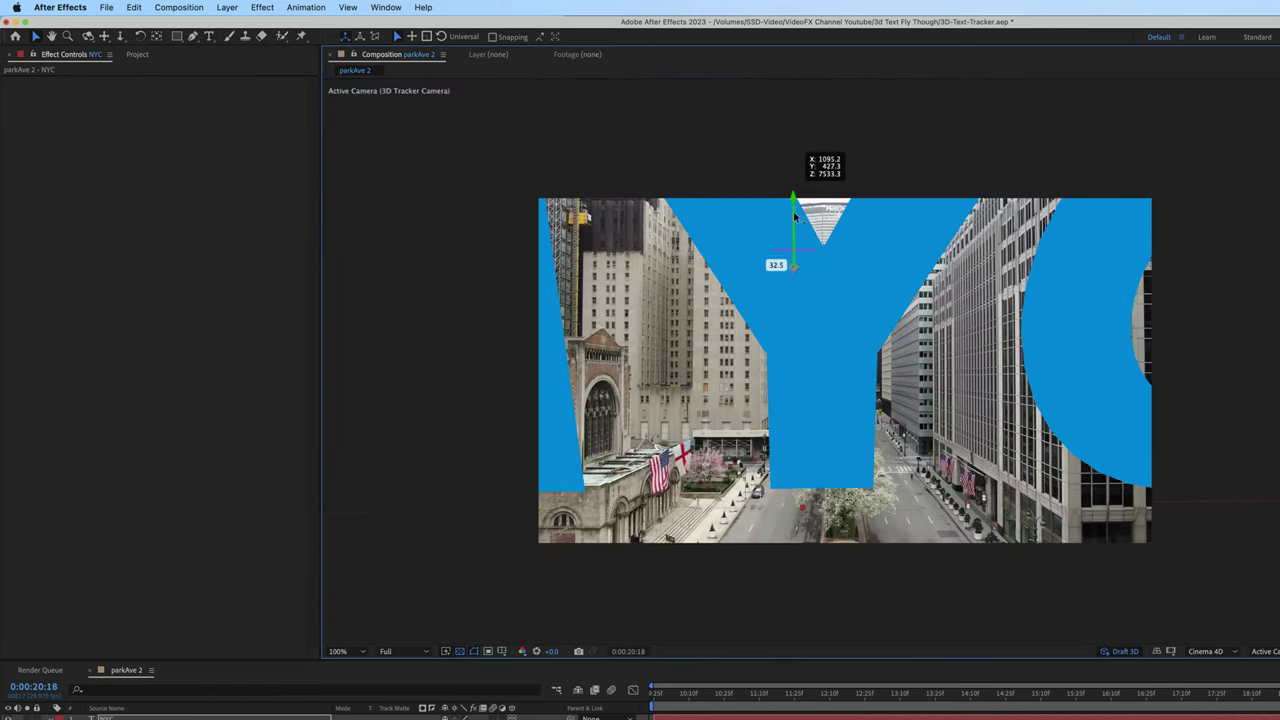
- Move the NYC layer to Position 1123.3, 696.1, 7603.8 and preview the fly-through
drag(791, 278, 784, 306)
key(space)
key(space)
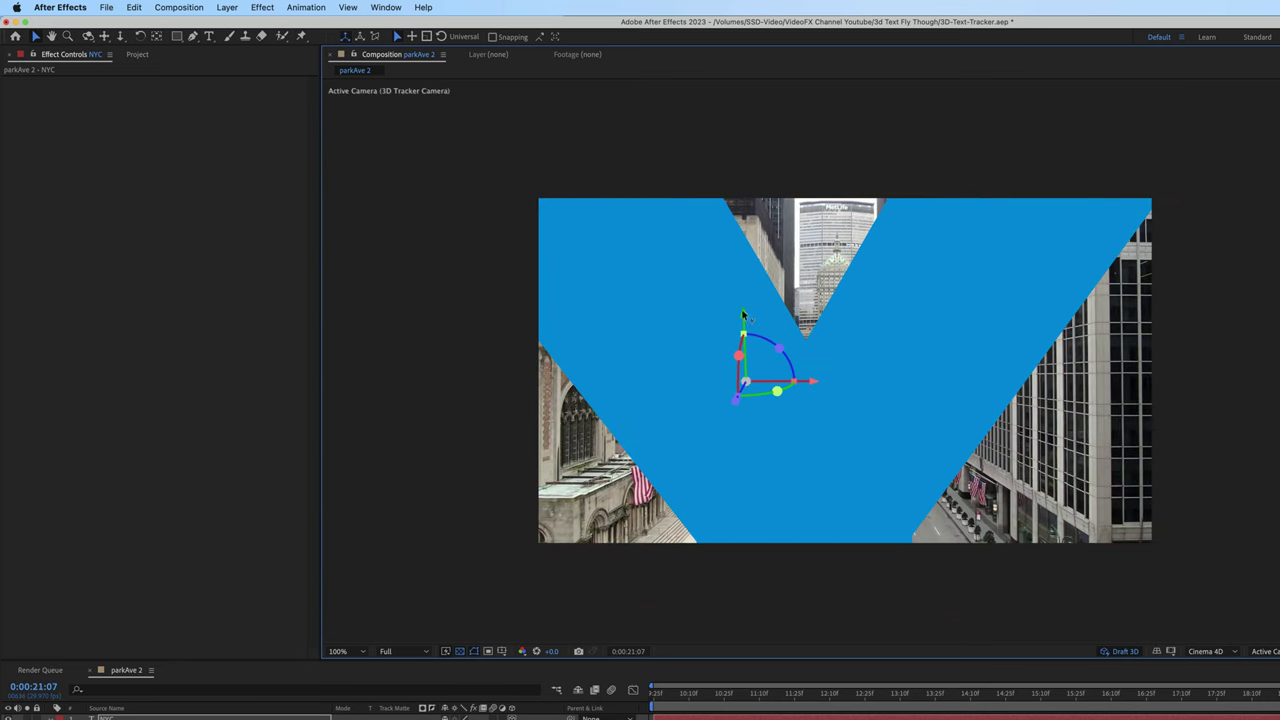
drag(745, 352, 744, 378)
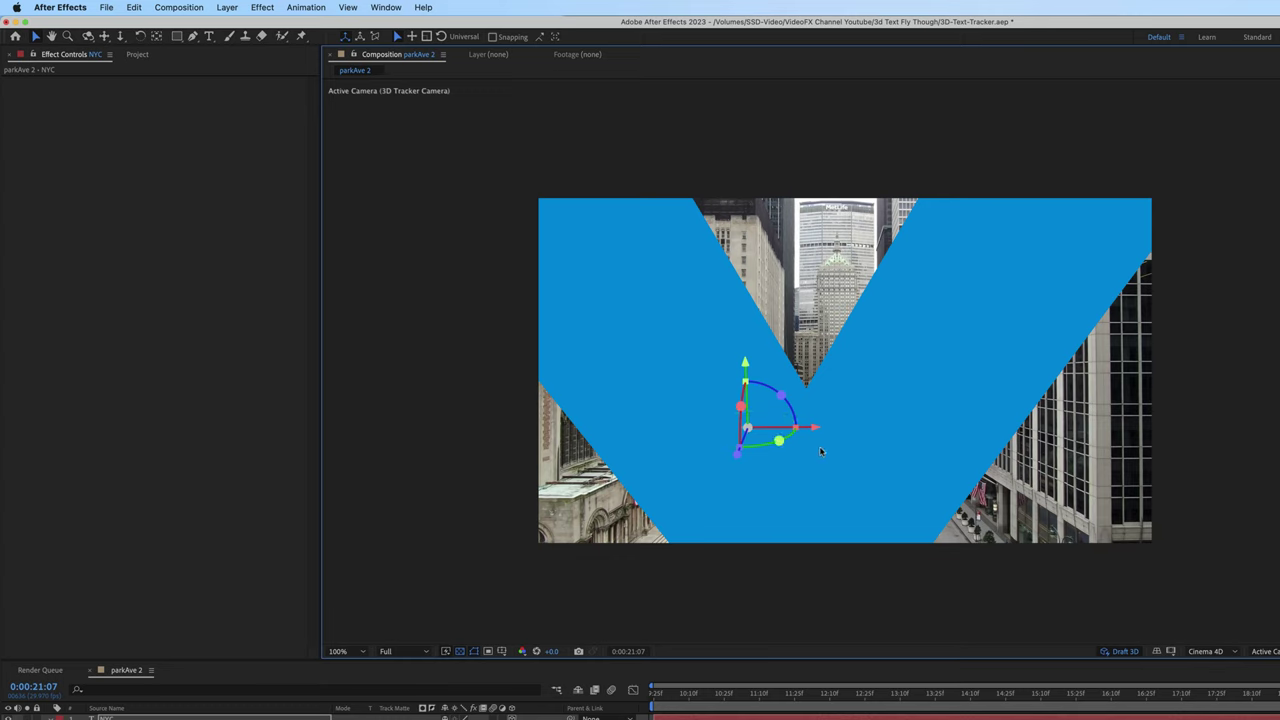
drag(818, 432, 853, 429)
drag(781, 367, 777, 397)
key(space)
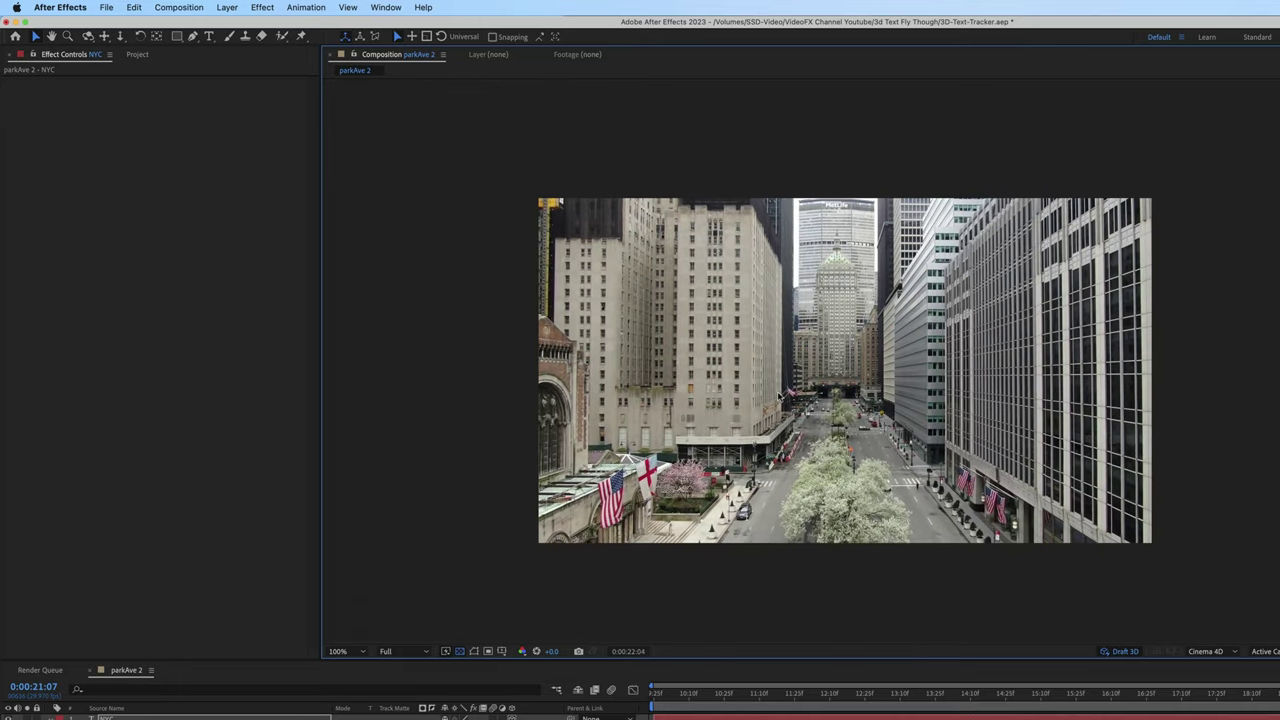
key(space)
click(655, 697)
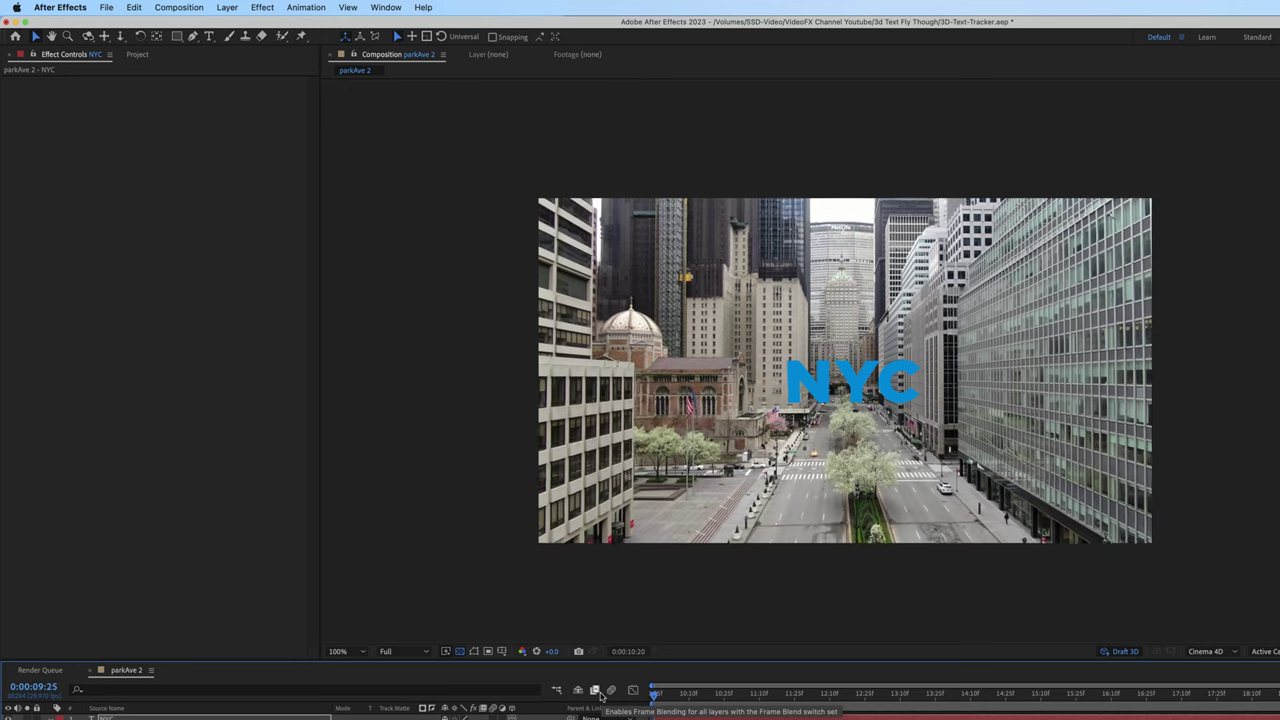
key(space)
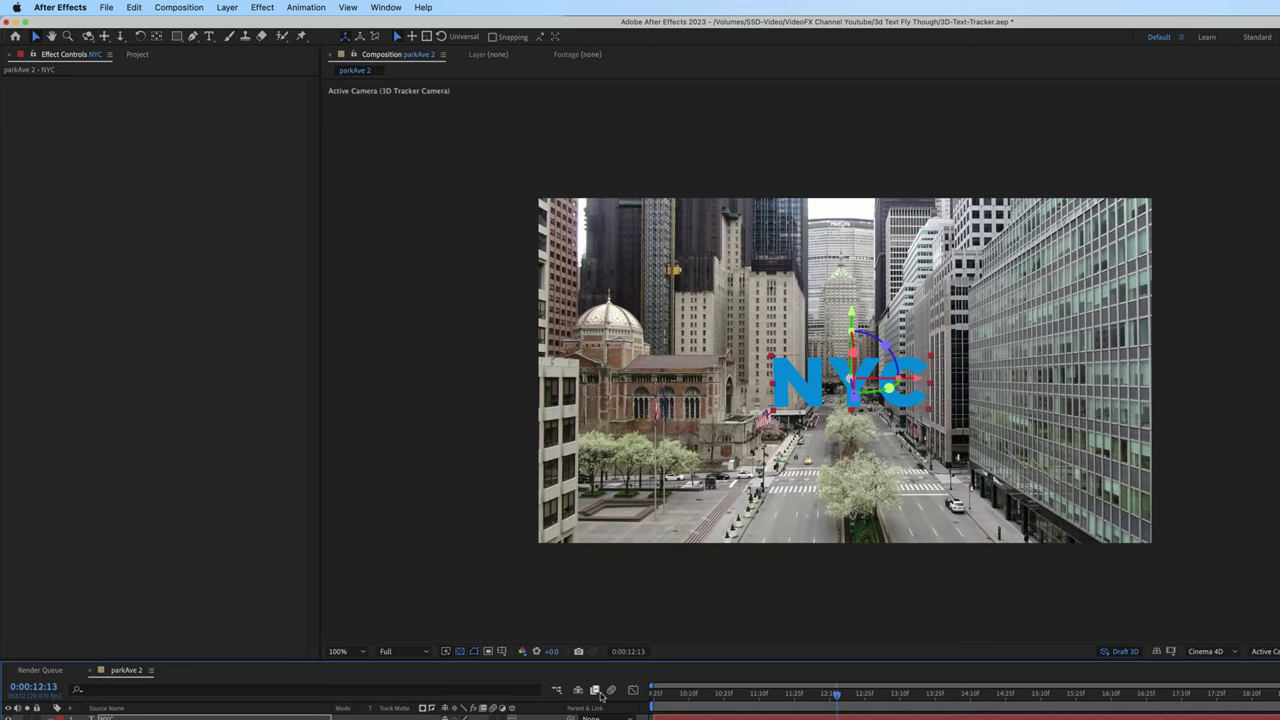
click(654, 705)
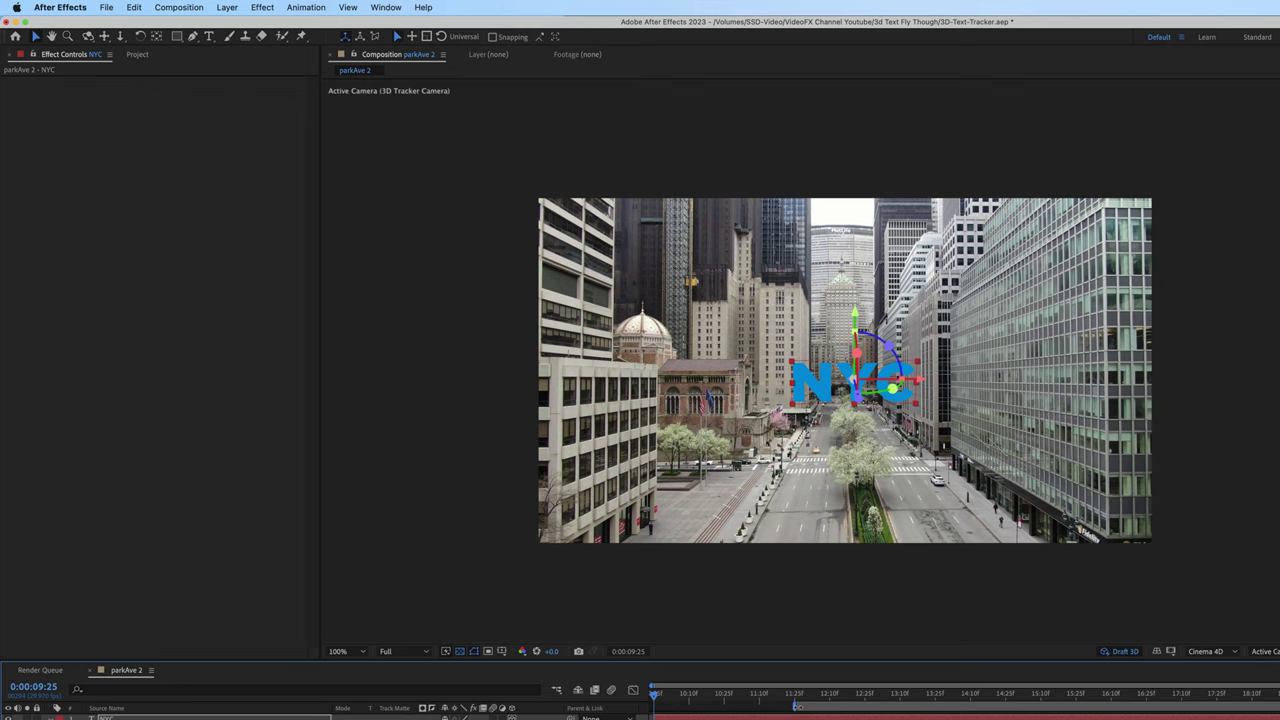
key(space)
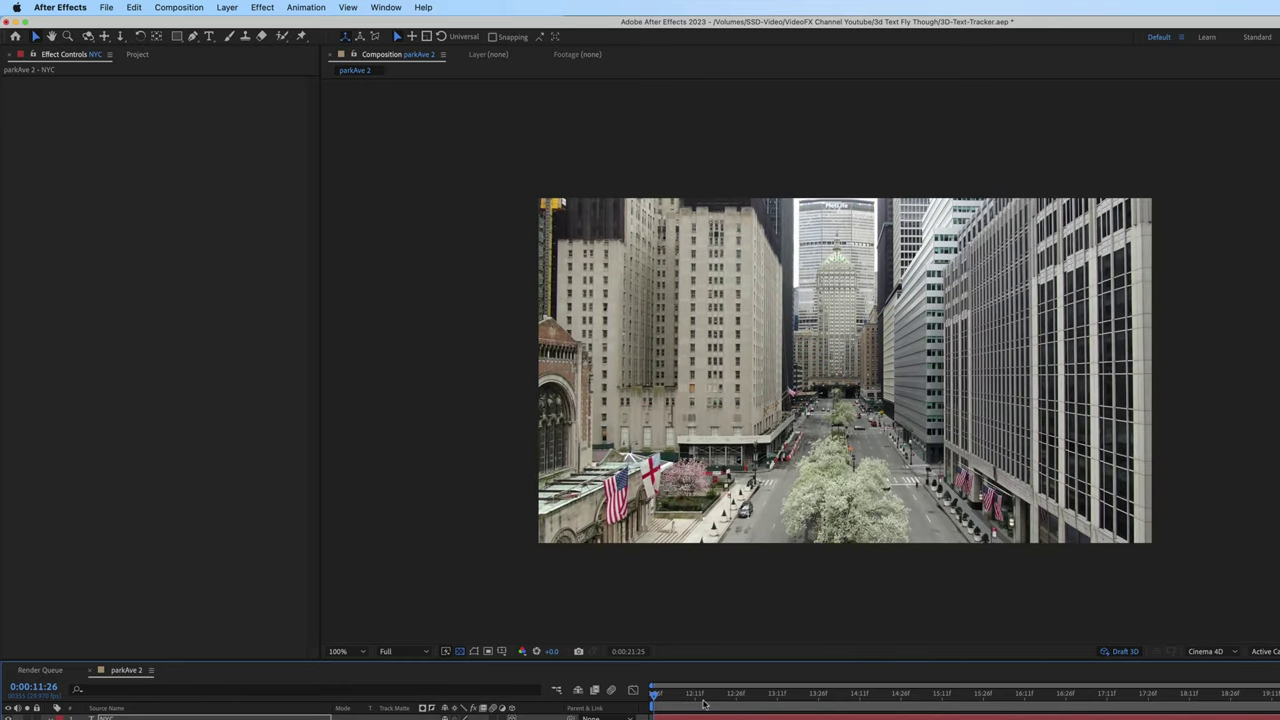
key(space)
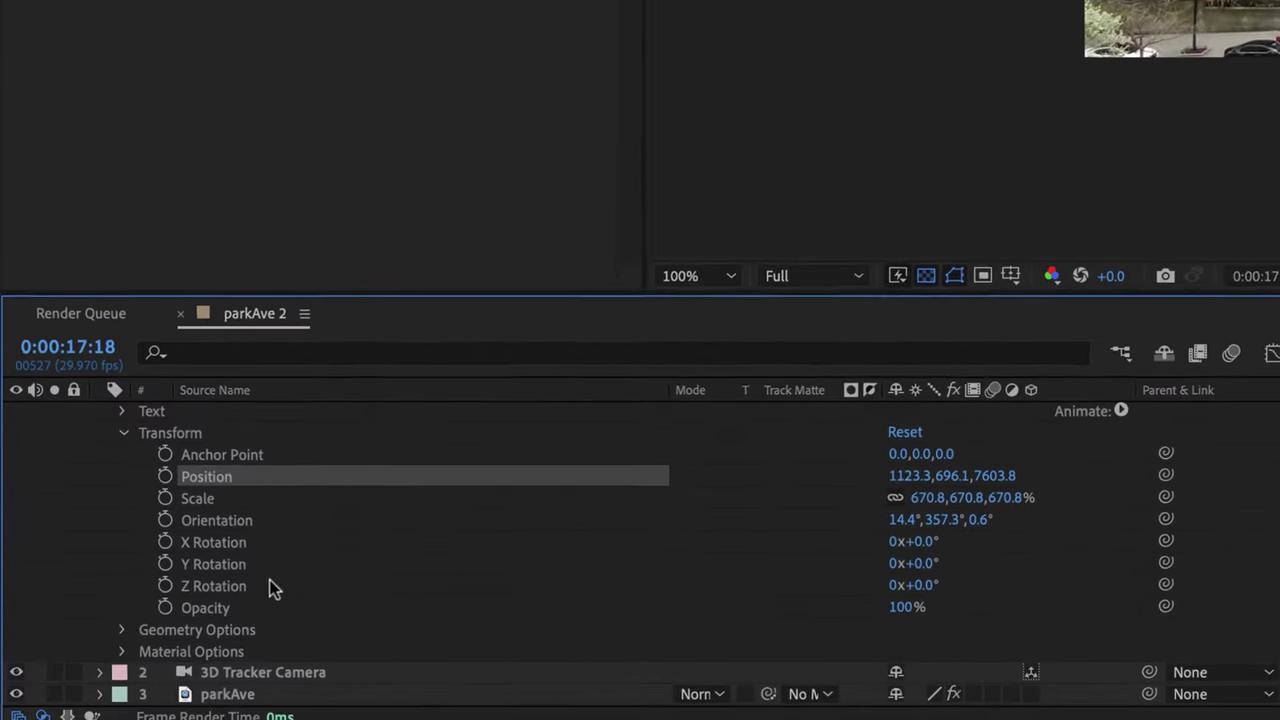
- Give the NYC text an Extrusion Depth of 42.0 under Geometry Options
click(126, 616)
scroll(300, 620, down, 4)
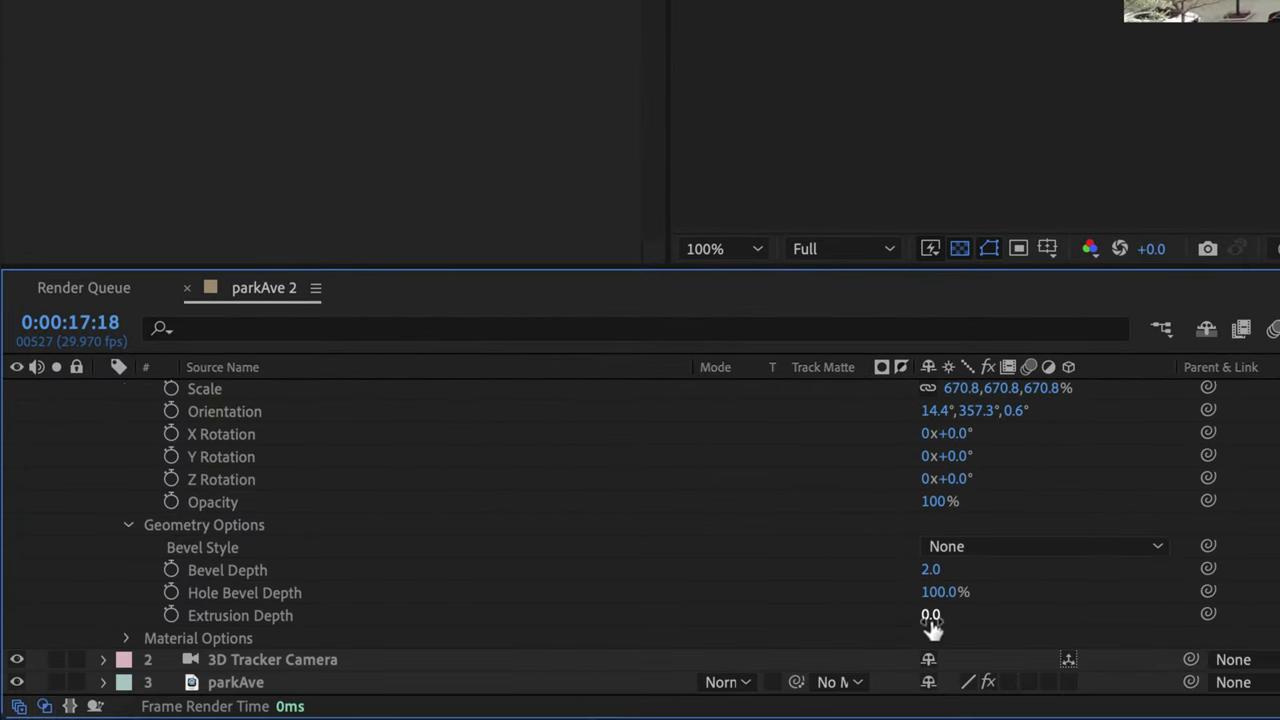
drag(929, 617, 982, 619)
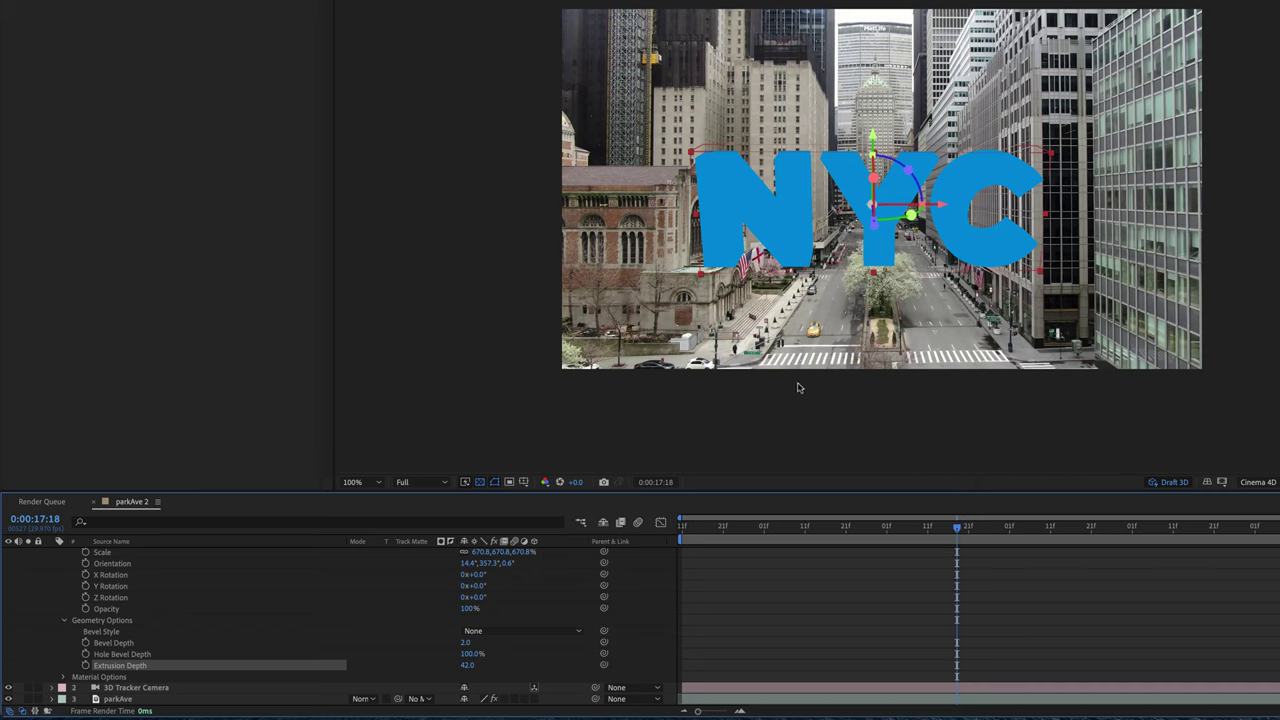
scroll(93, 594, up, 2)
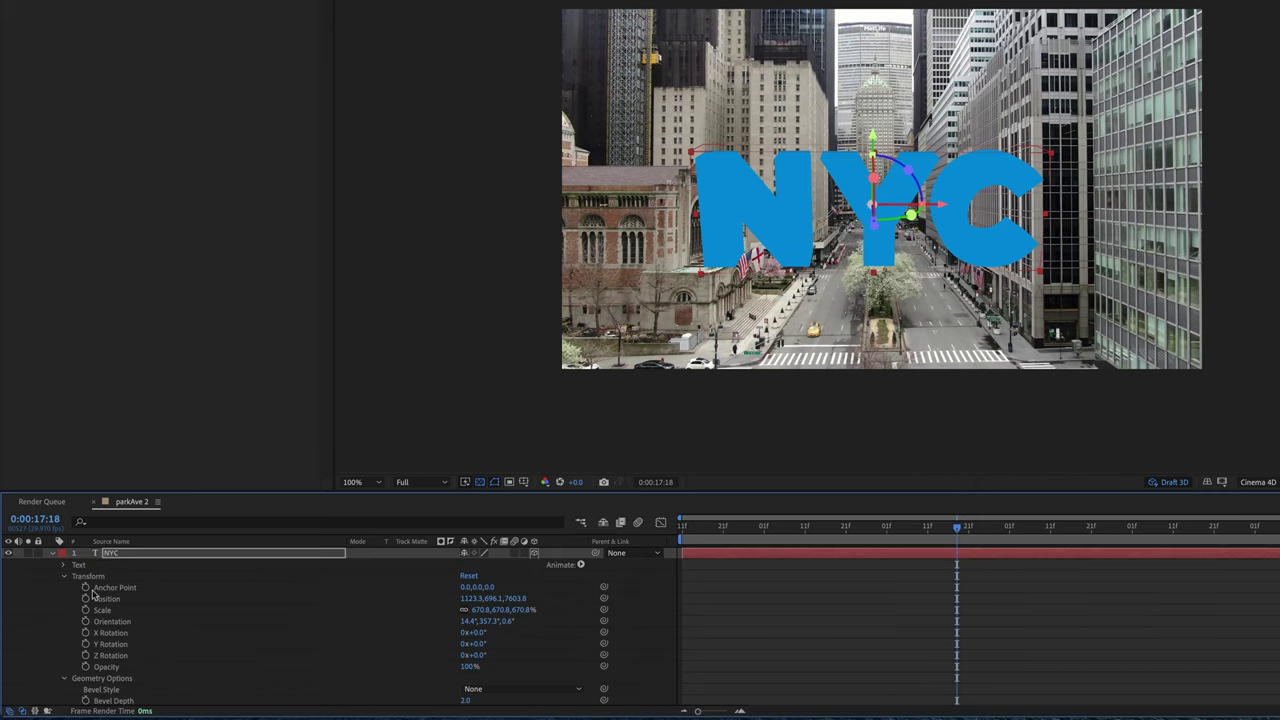
click(53, 553)
- Add an Ambient light layer to the composition
right_click(466, 550)
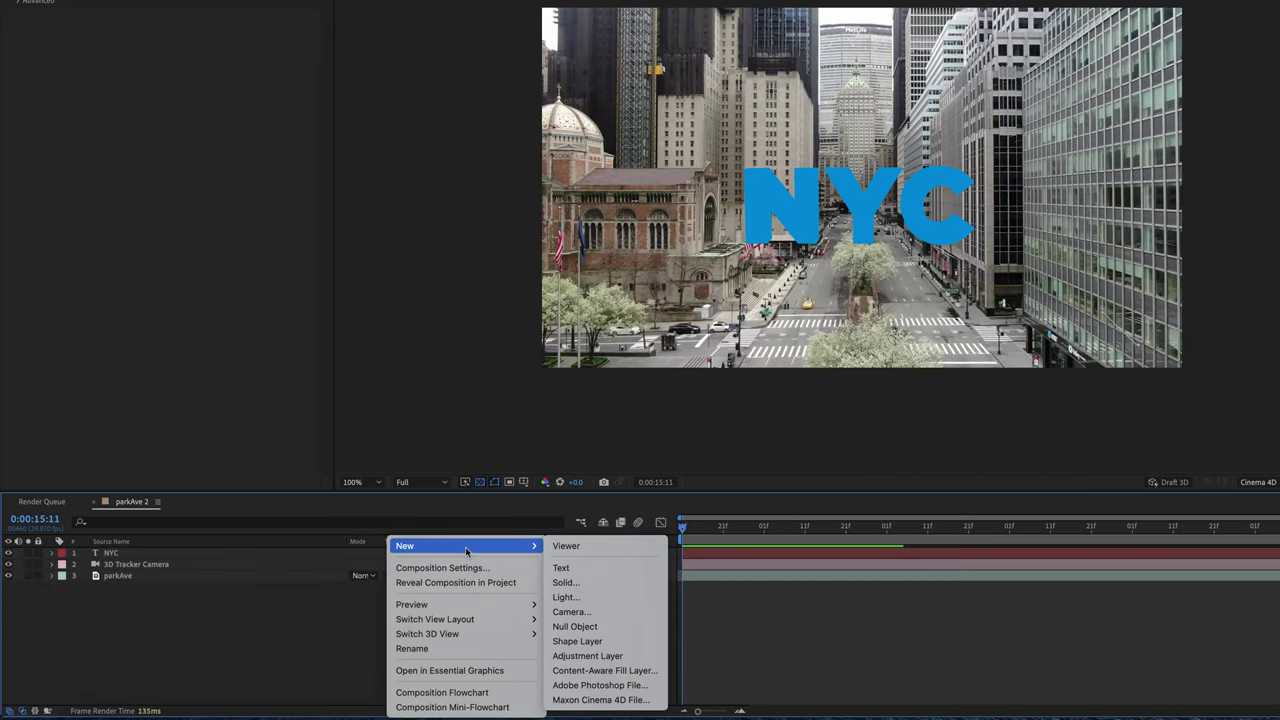
click(586, 598)
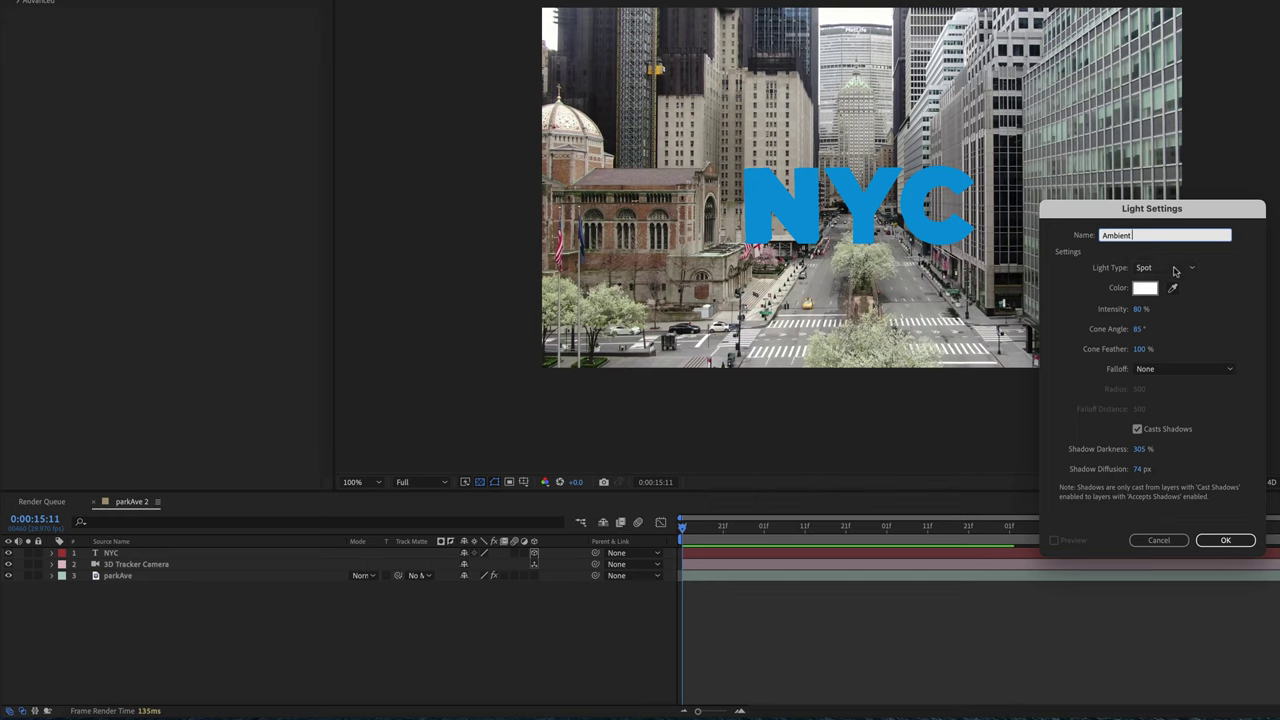
click(1175, 268)
click(1172, 331)
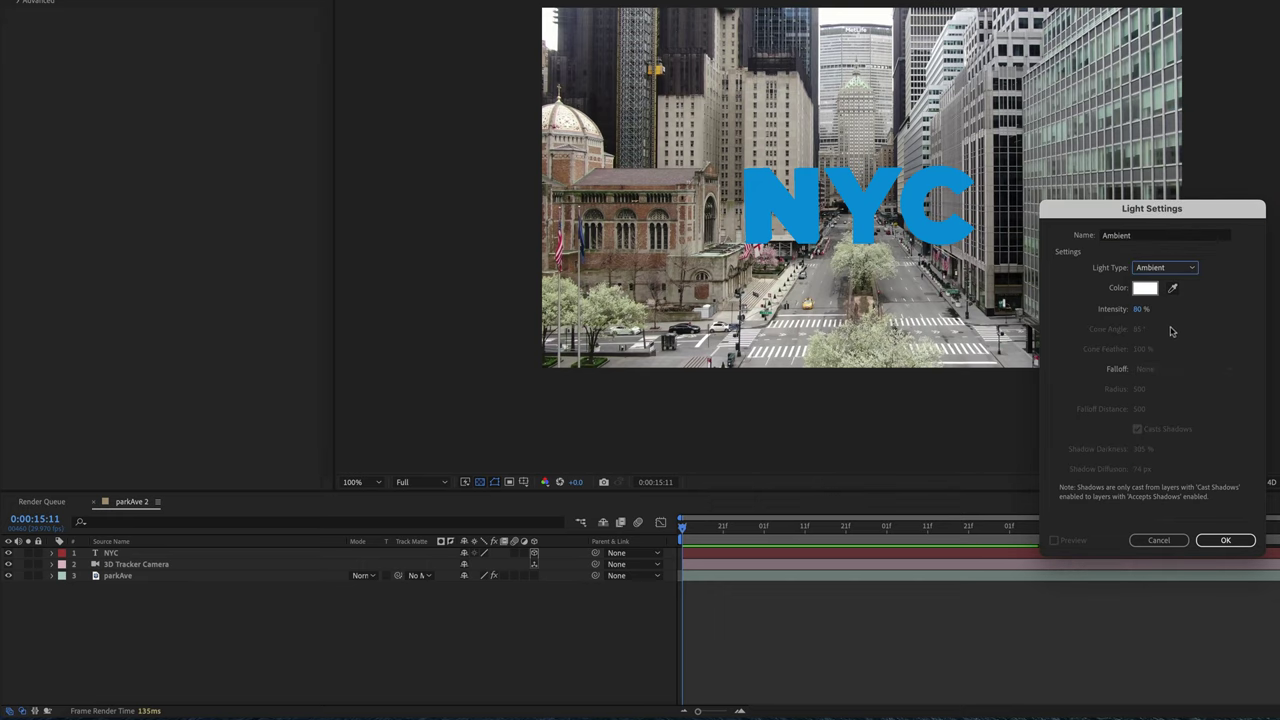
click(1229, 540)
- Add a second light of type Spot, creating Spot Light 1
right_click(502, 658)
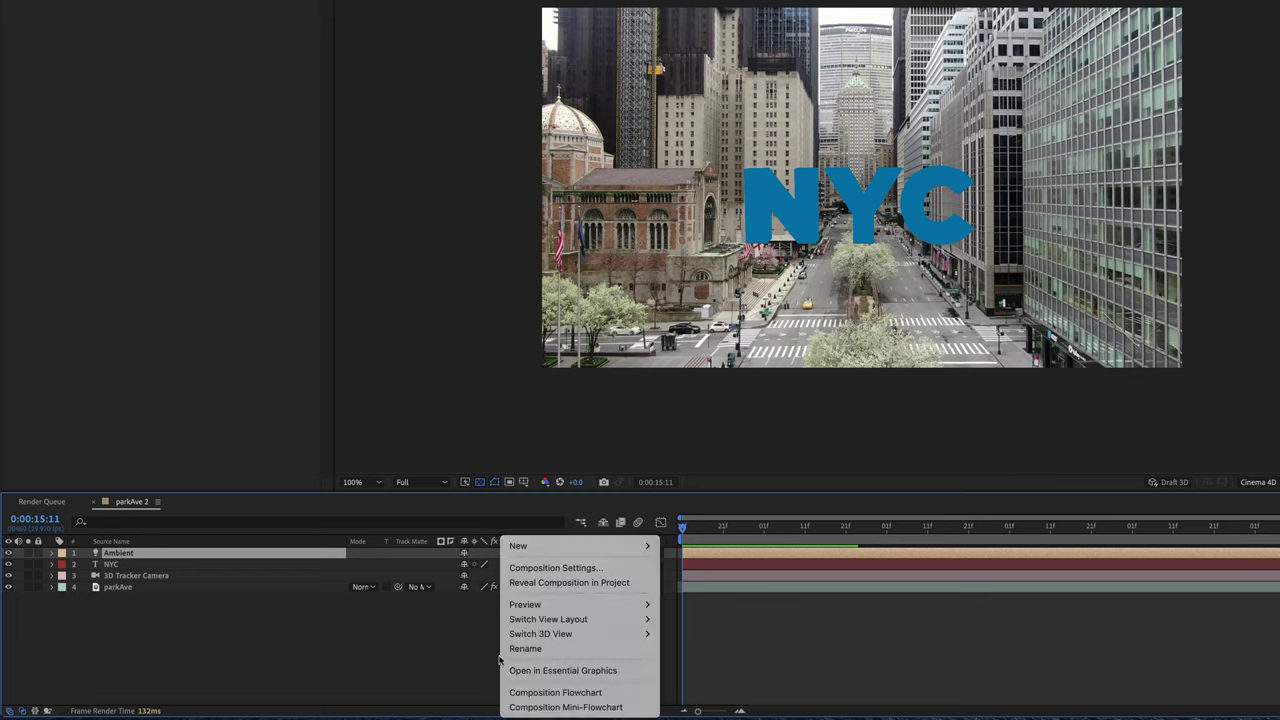
mouse_move(560, 545)
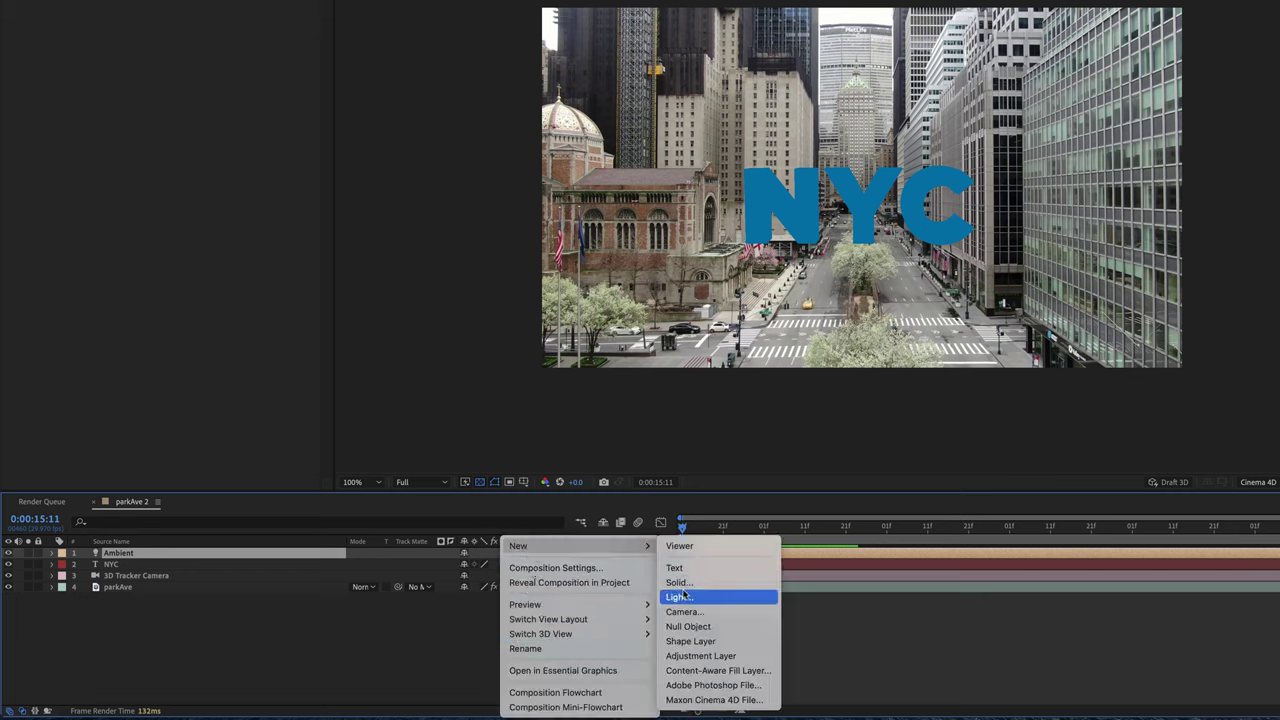
click(688, 599)
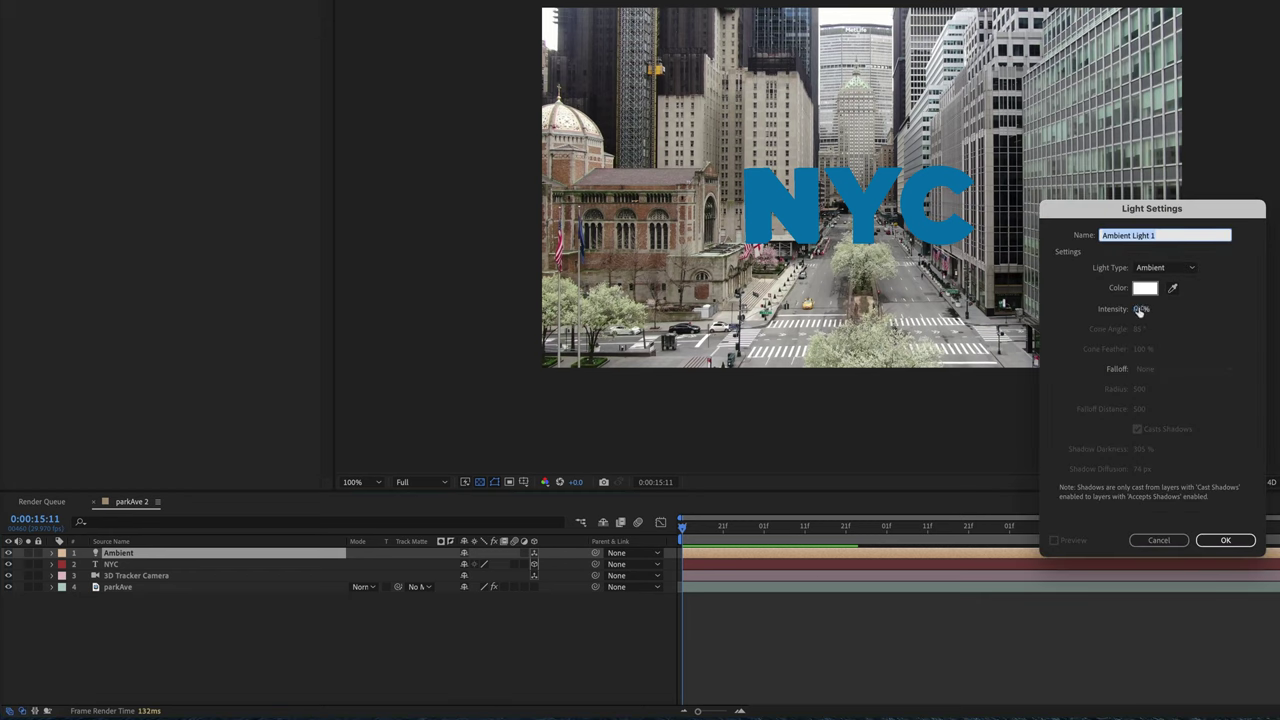
click(1161, 268)
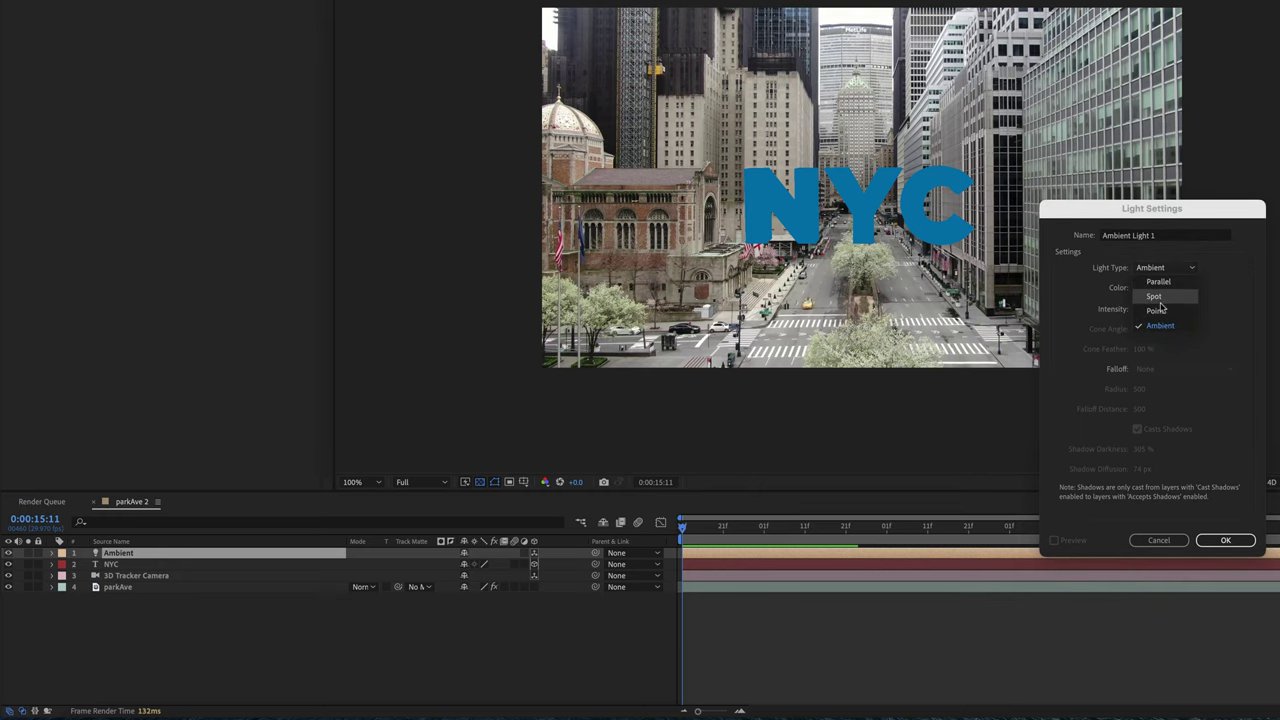
click(1162, 306)
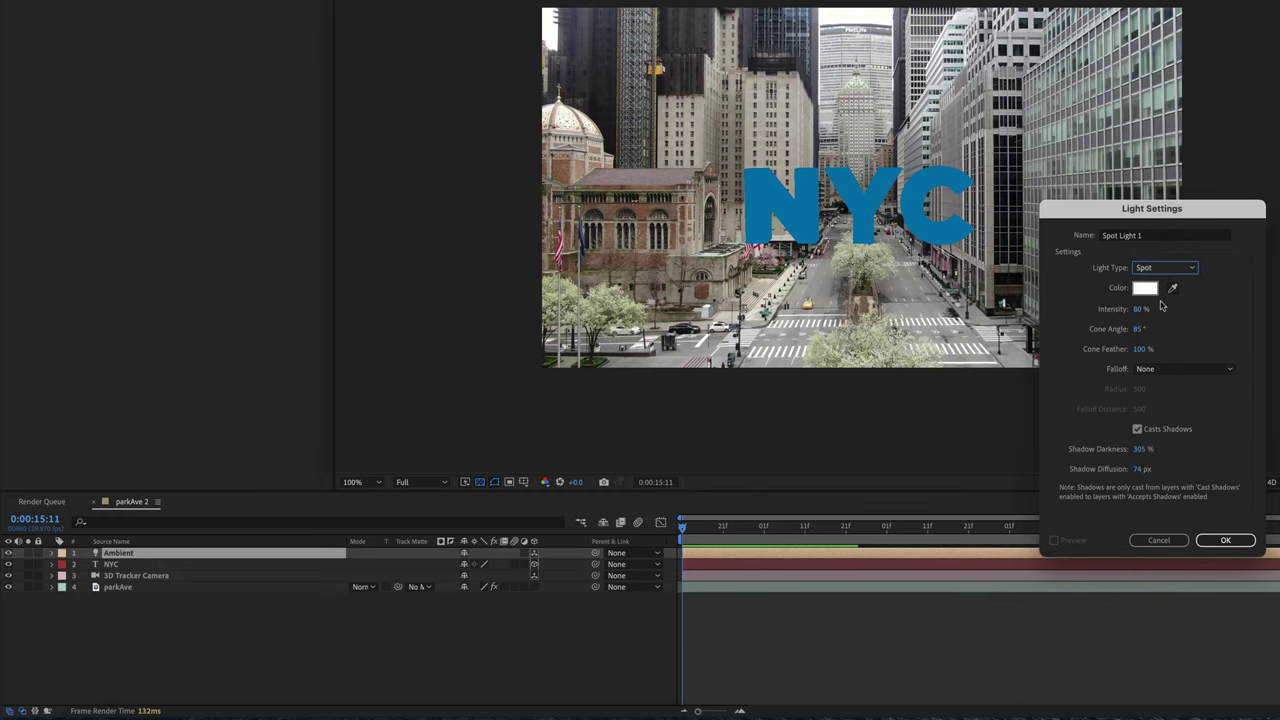
click(1228, 541)
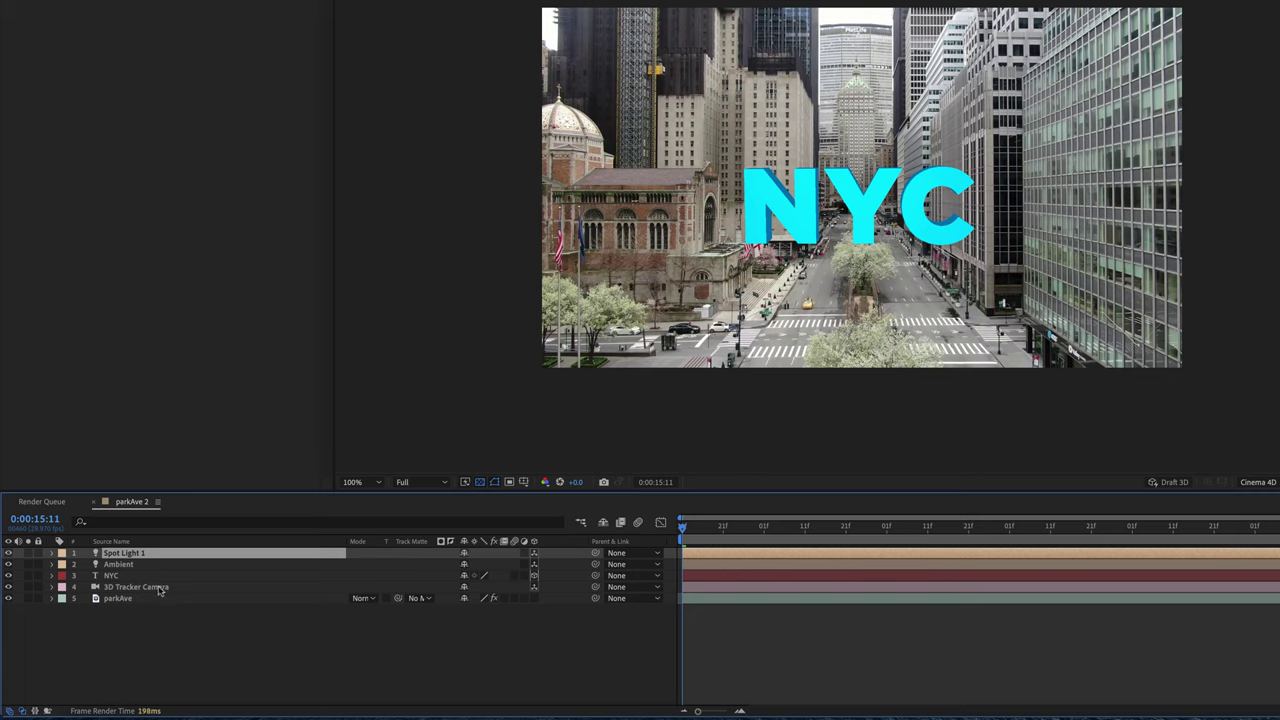
- Push Spot Light 1 deeper into the scene along its Position Z value
key(p)
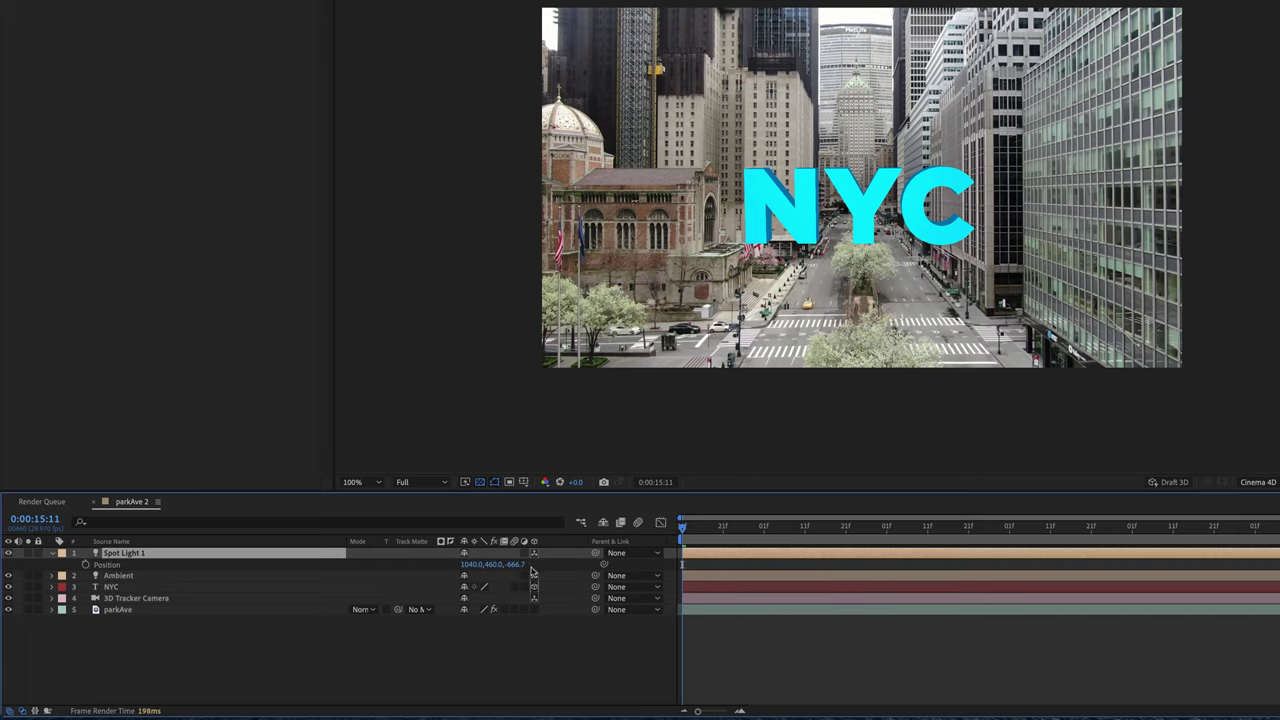
scroll(896, 218, down, 7)
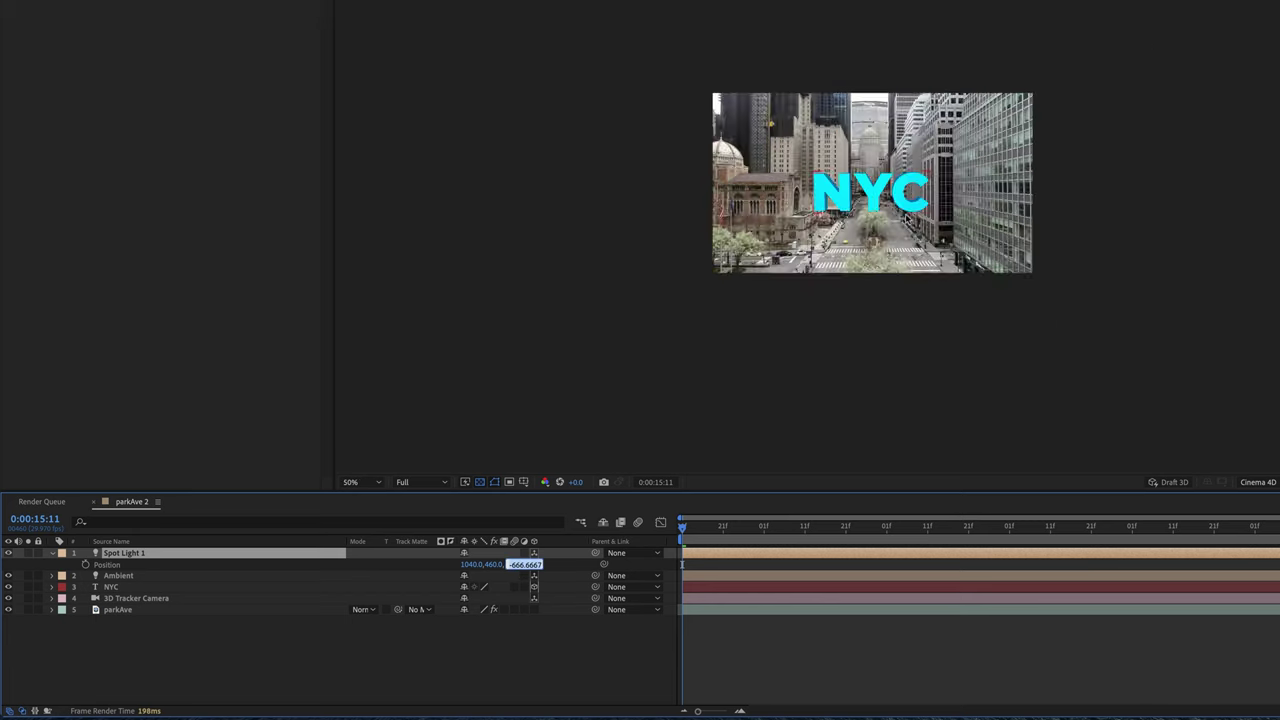
scroll(906, 217, up, 7)
scroll(906, 217, down, 2)
click(697, 372)
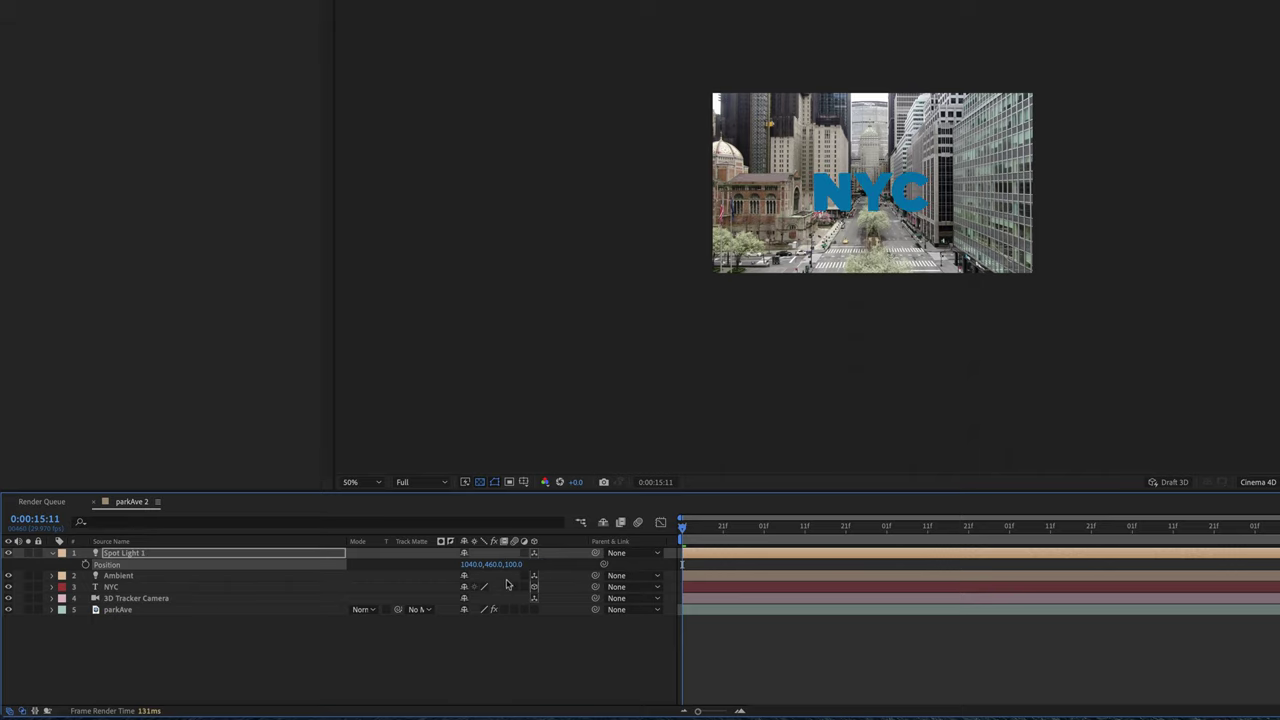
drag(838, 572, 900, 449)
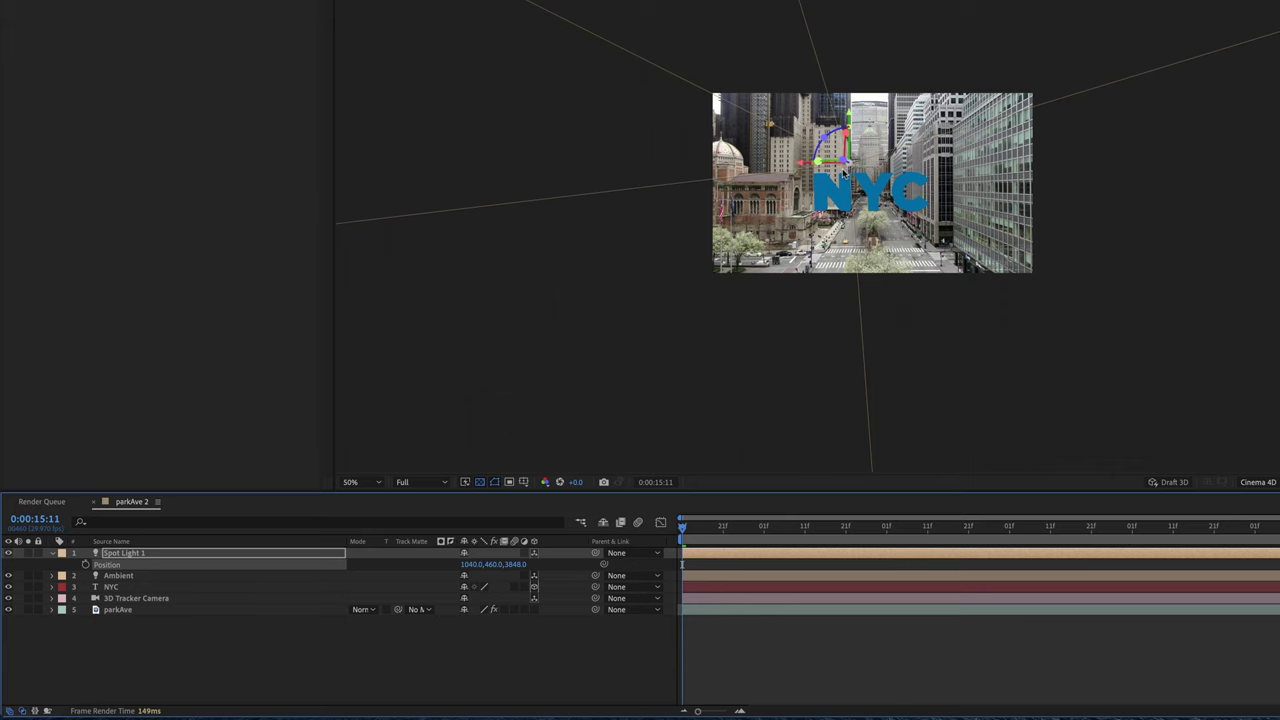
scroll(843, 172, up, 4)
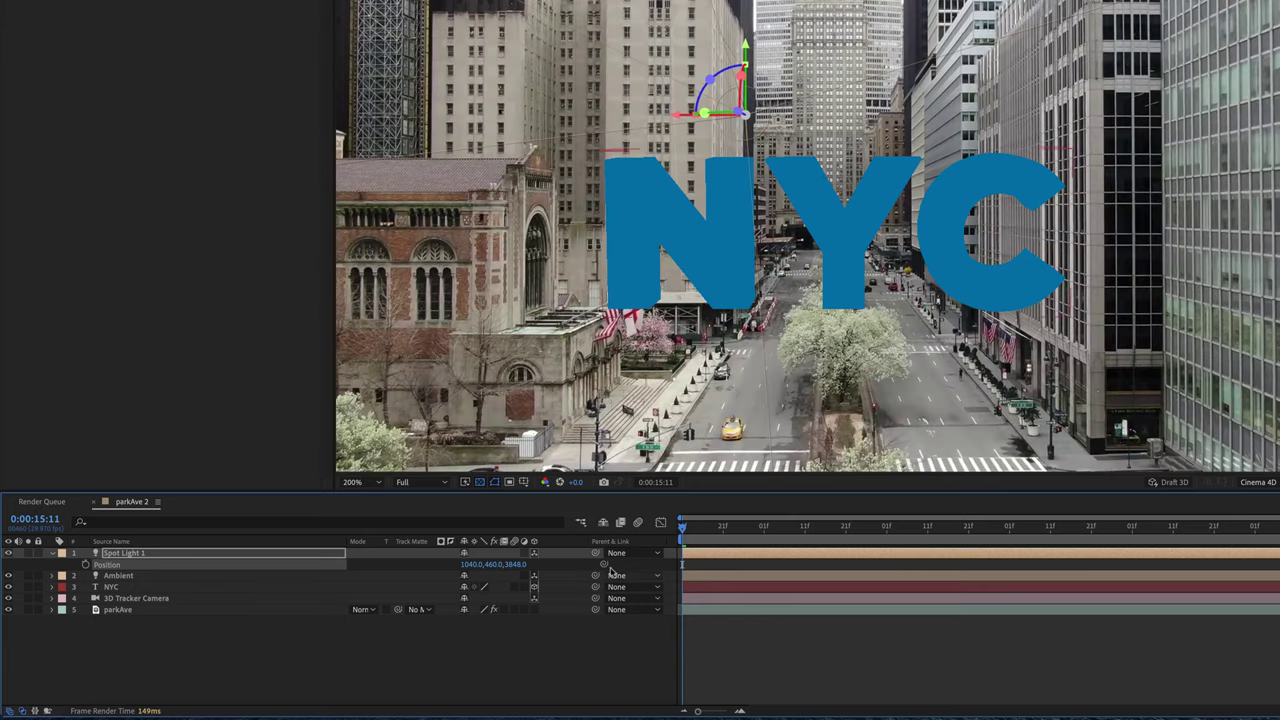
drag(519, 568, 468, 566)
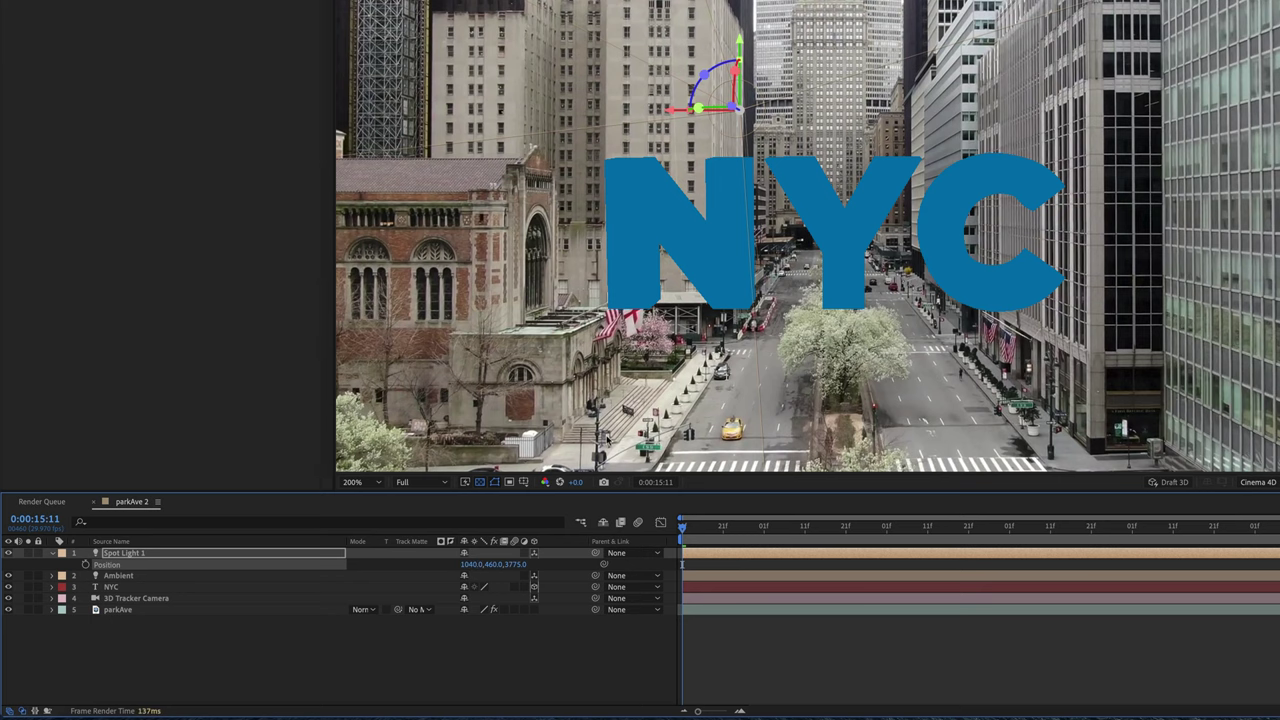
scroll(885, 181, down, 2)
- Rotate Spot Light 1 to Orientation 0°, 165°, 213° so its cone covers the NYC text
key(r)
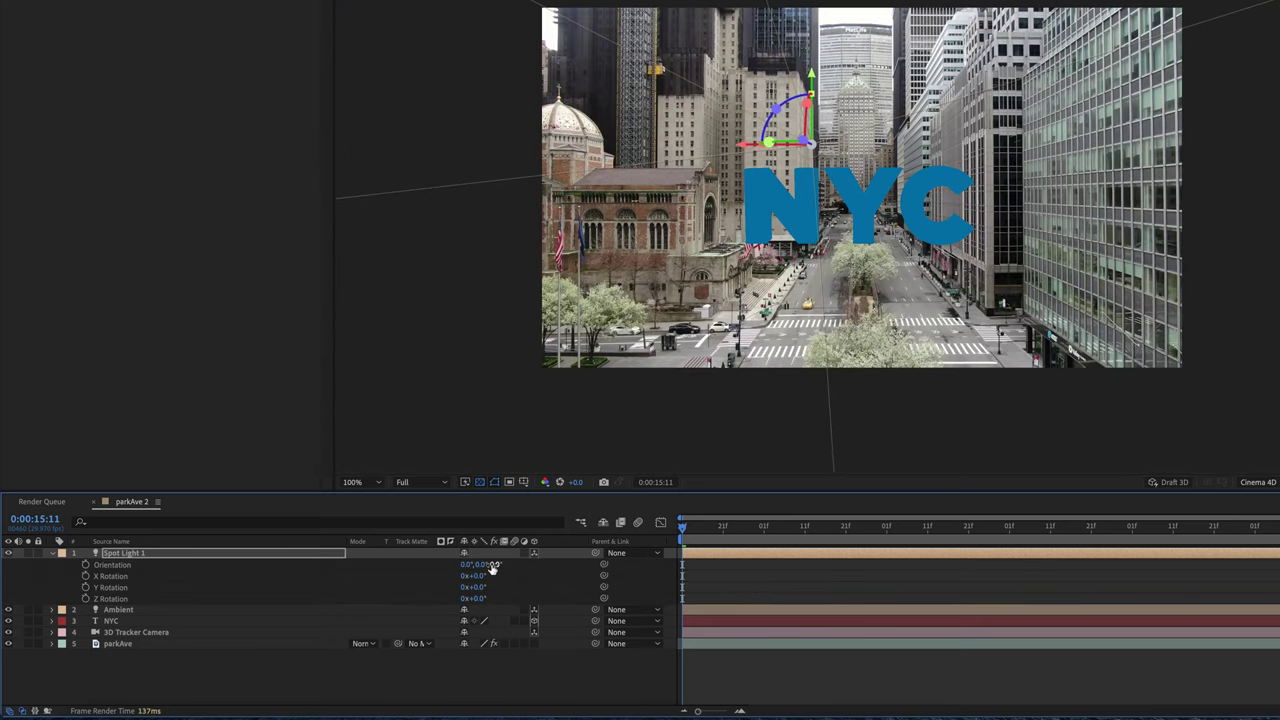
mouse_move(493, 566)
mouse_down()
mouse_move(531, 567)
mouse_move(492, 567)
mouse_move(517, 567)
mouse_up()
mouse_move(617, 553)
mouse_down()
mouse_move(660, 553)
mouse_move(614, 552)
mouse_up()
scroll(902, 262, down, 2)
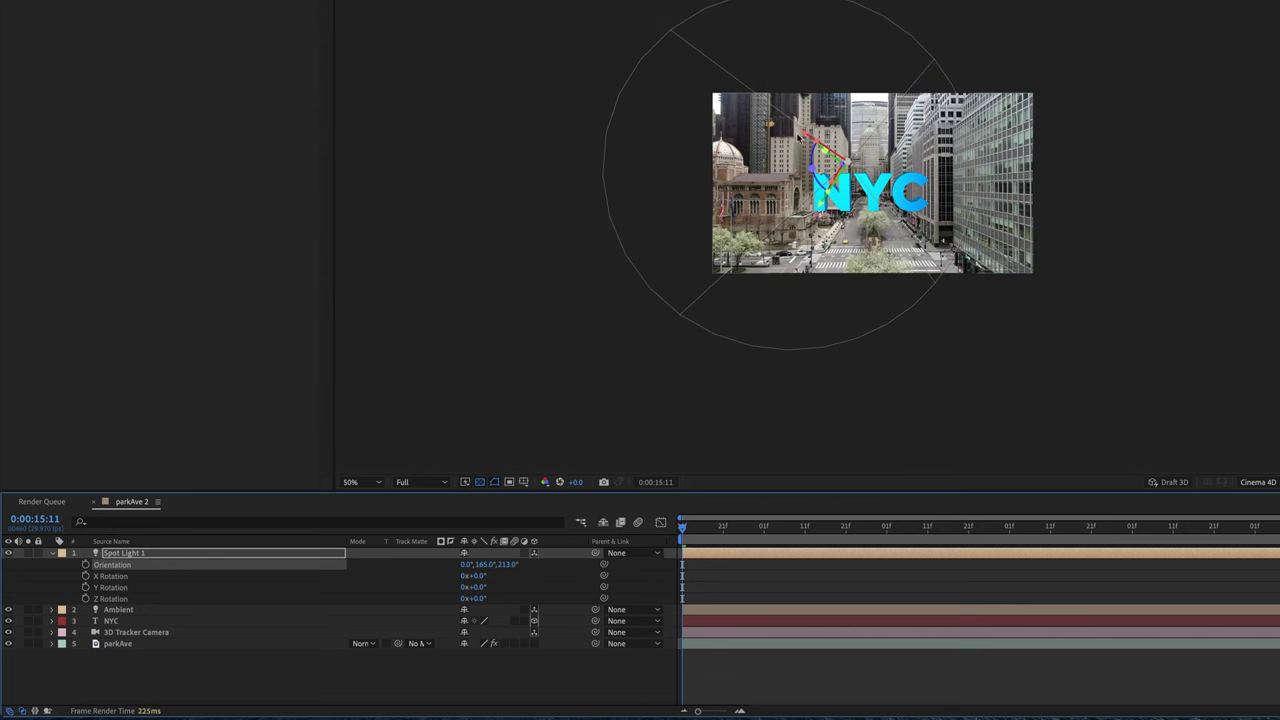
- Place Spot Light 1 above the footage's upper right, aimed at NYC, with orientation 0°, 165°, 6°
drag(806, 131, 1113, 90)
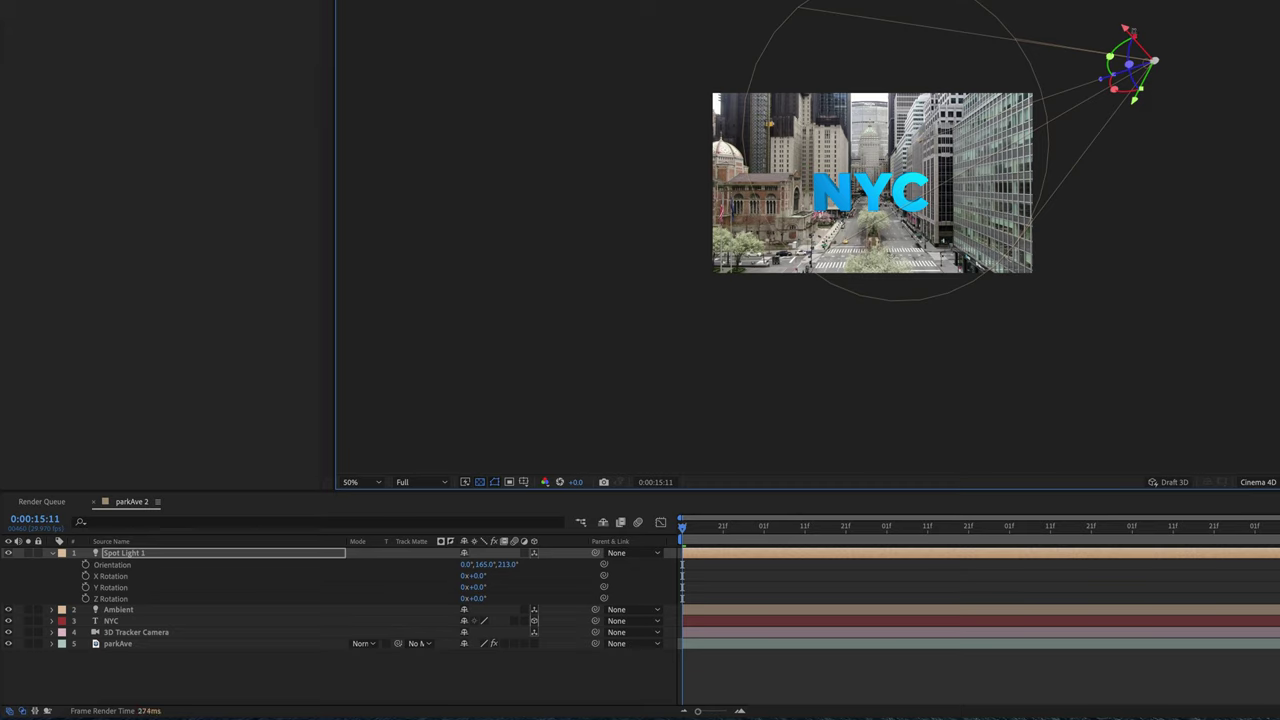
drag(1127, 33, 1035, 40)
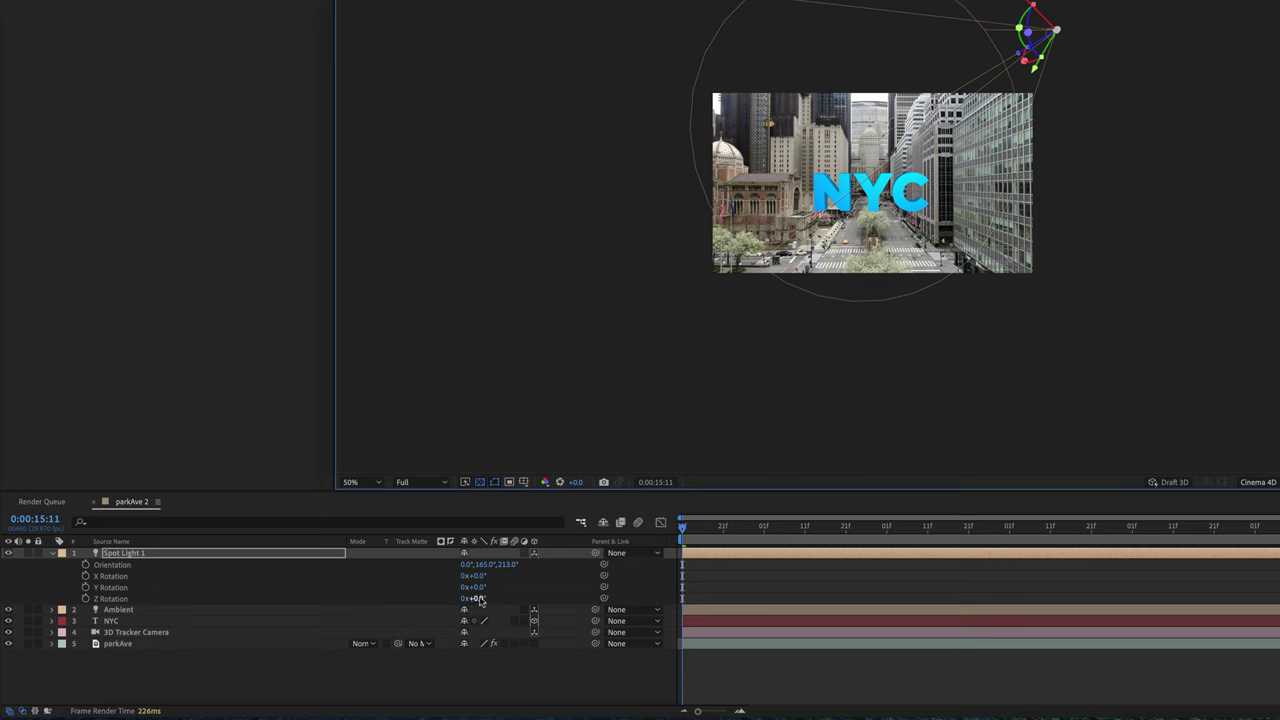
drag(511, 568, 450, 565)
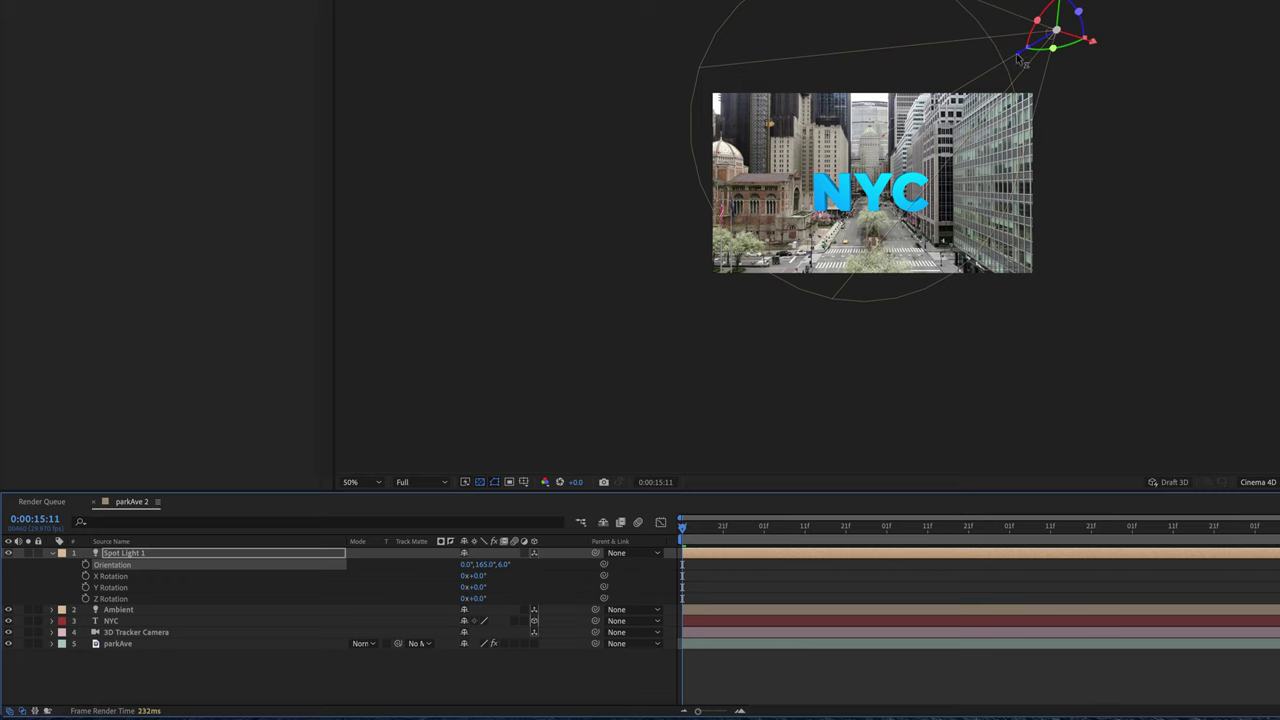
drag(1022, 62, 985, 133)
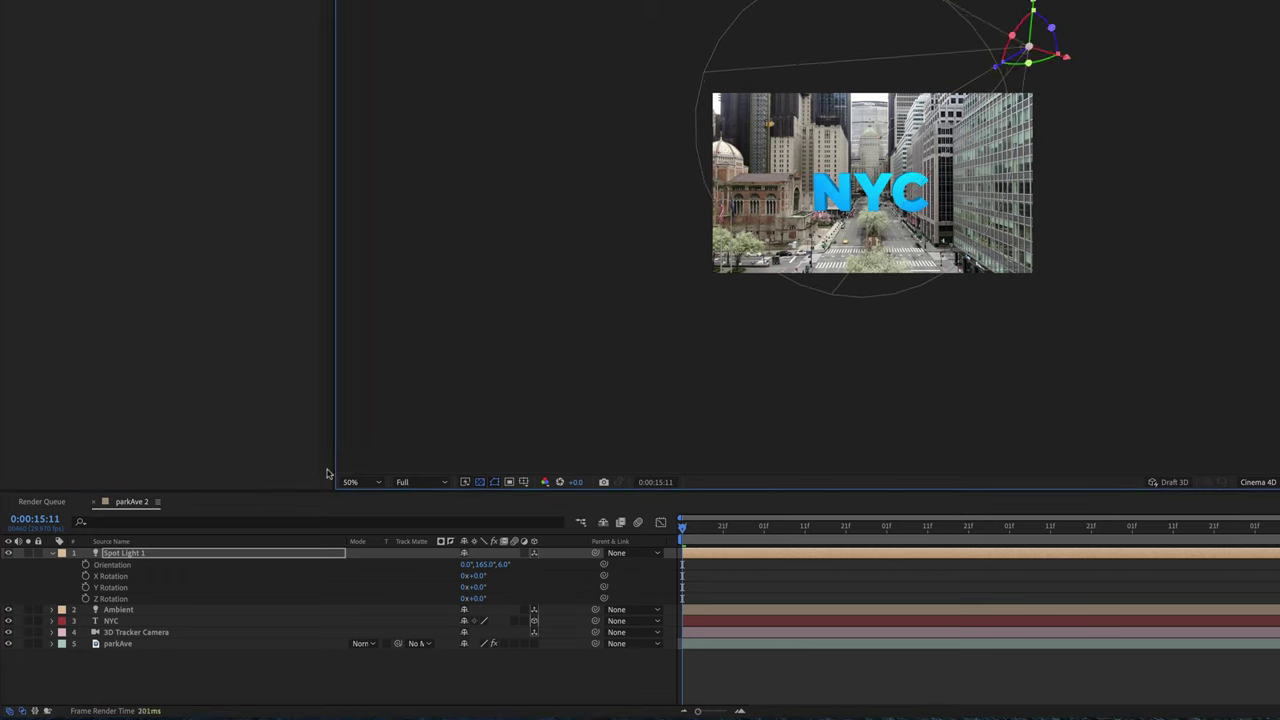
- Lower Spot Light 1's intensity to 41% in its Light Options
click(53, 553)
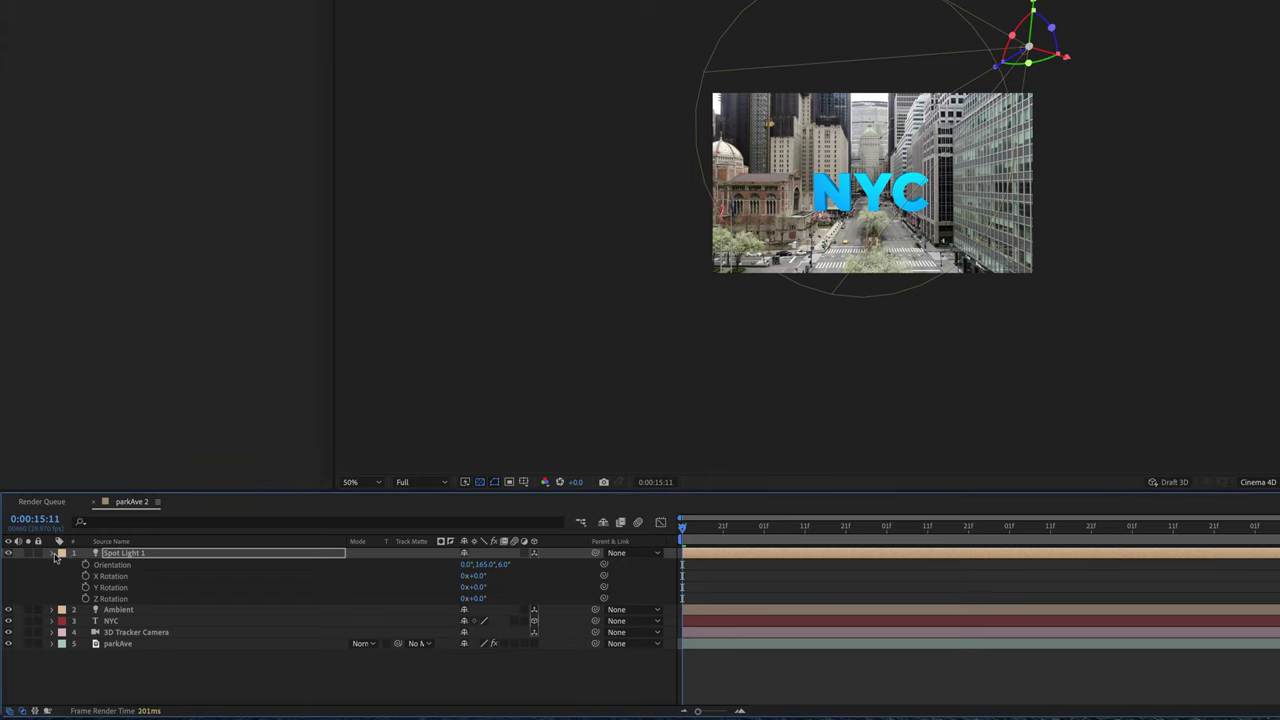
click(52, 564)
click(53, 554)
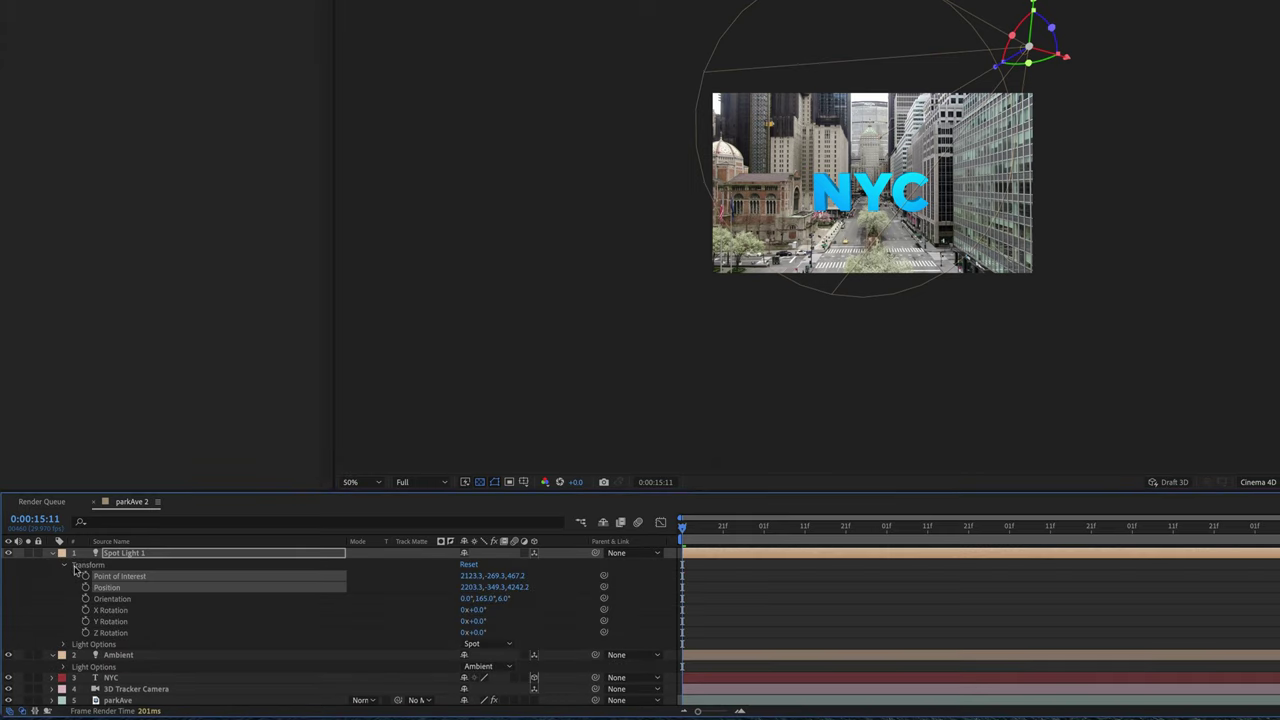
click(65, 566)
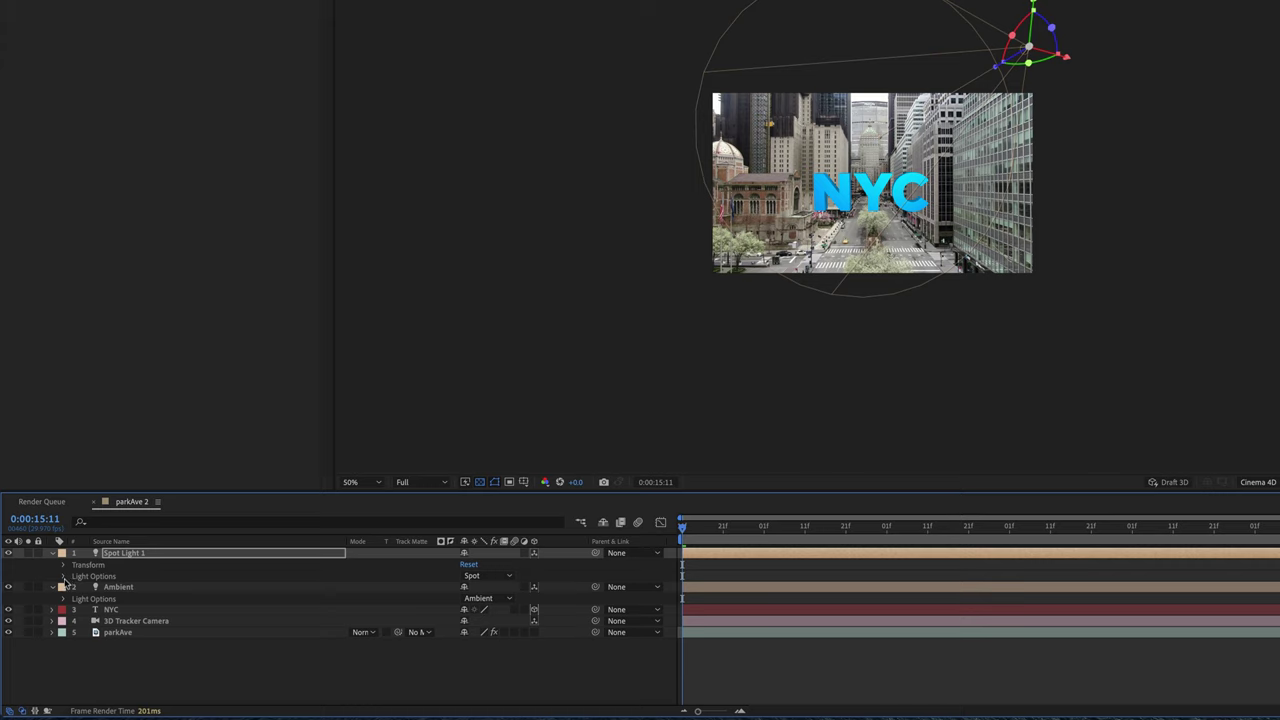
click(63, 577)
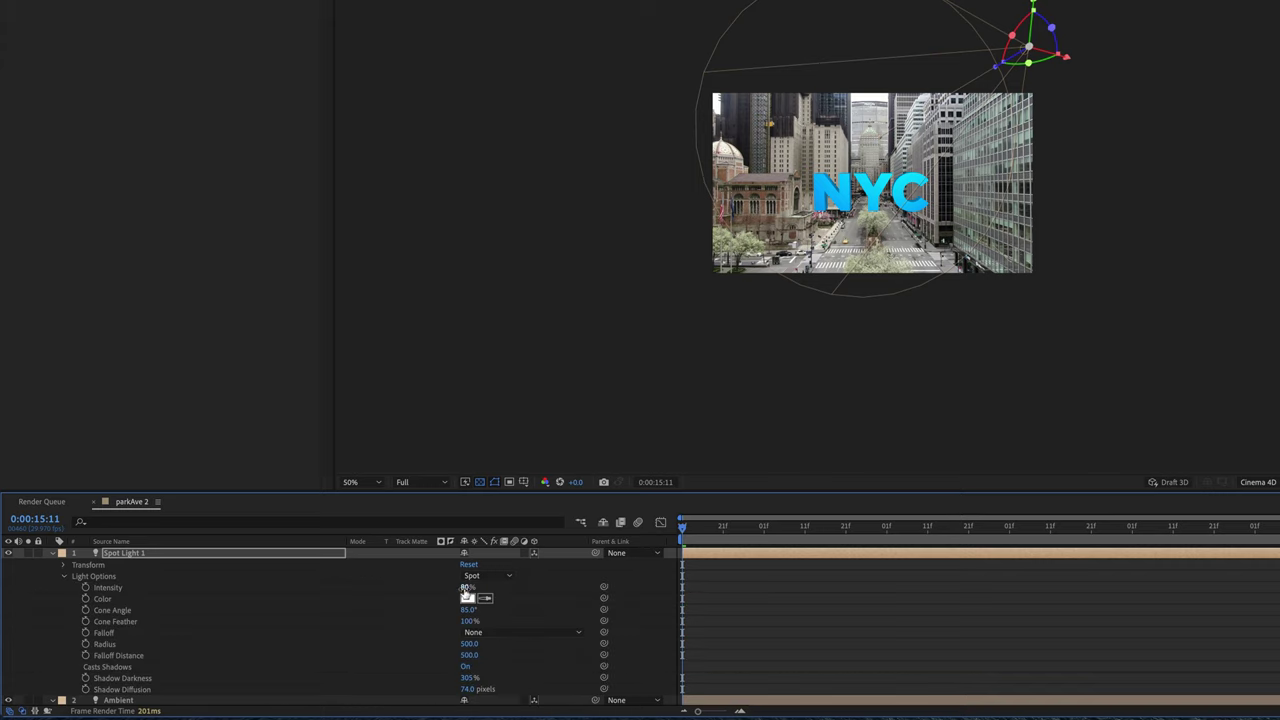
drag(466, 588, 456, 589)
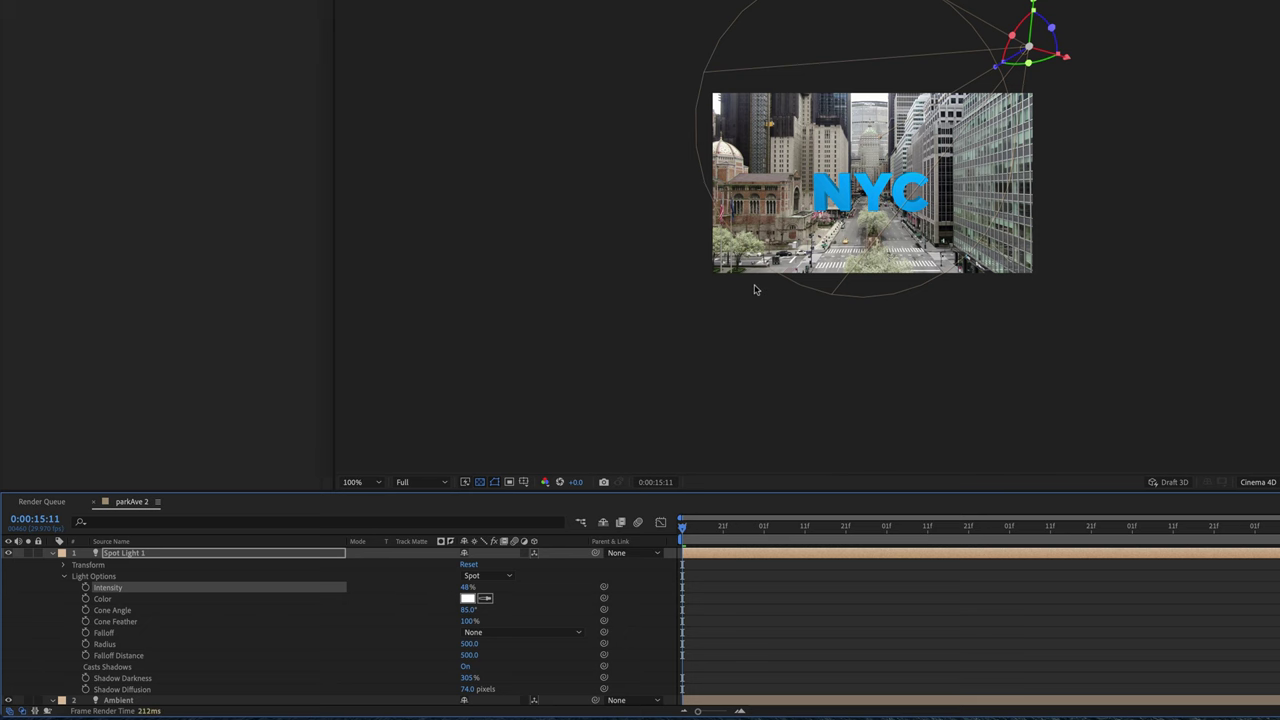
scroll(755, 290, up, 3)
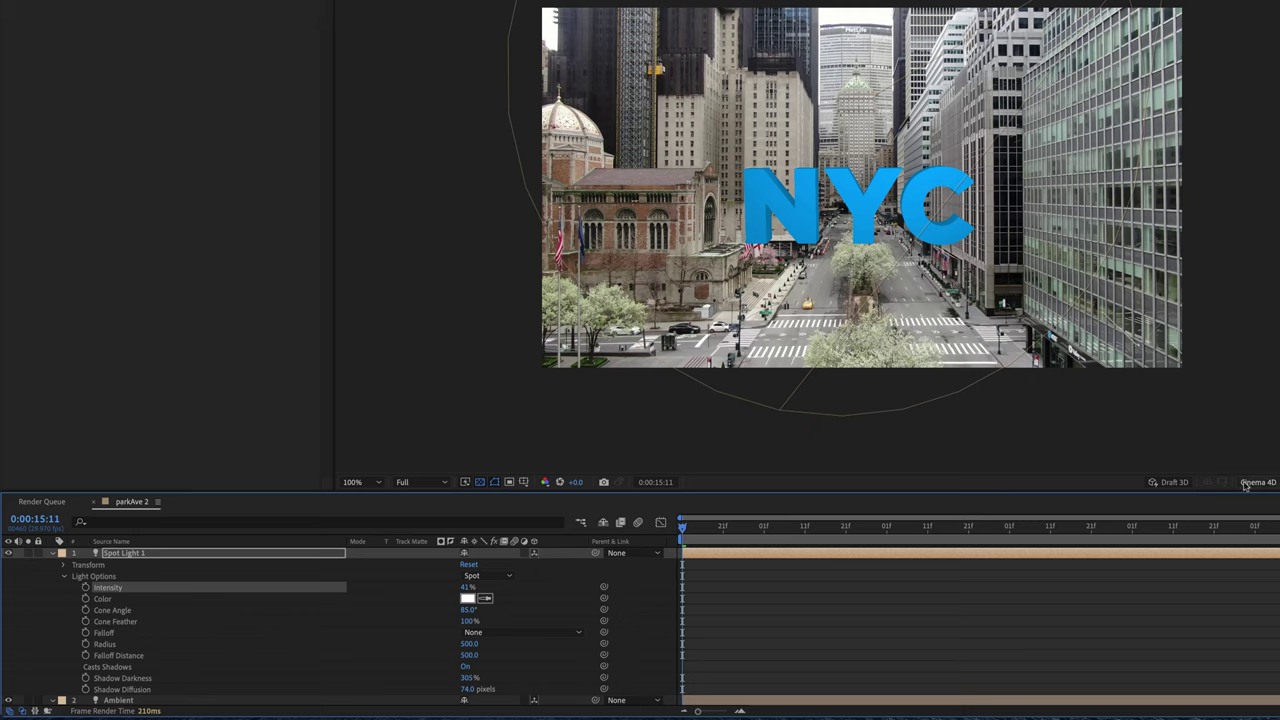
- Enable Draft 3D rendering and play a preview of the lit shot
click(1163, 484)
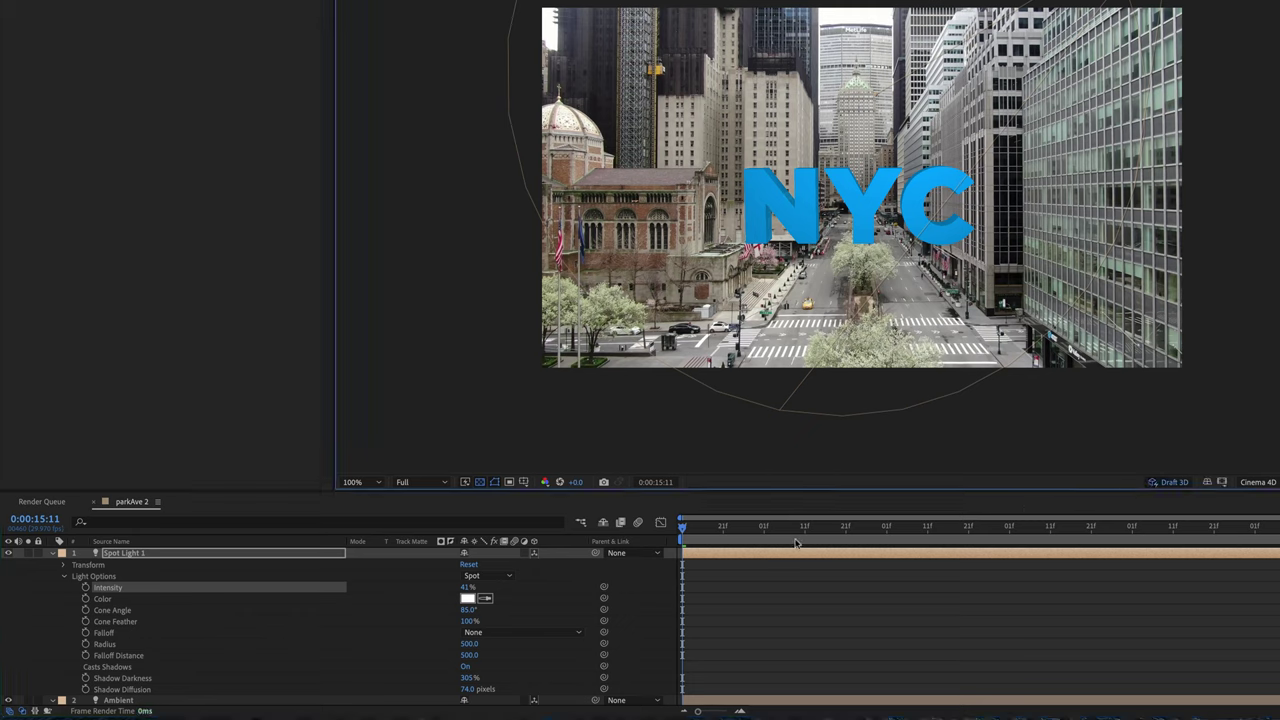
key(space)
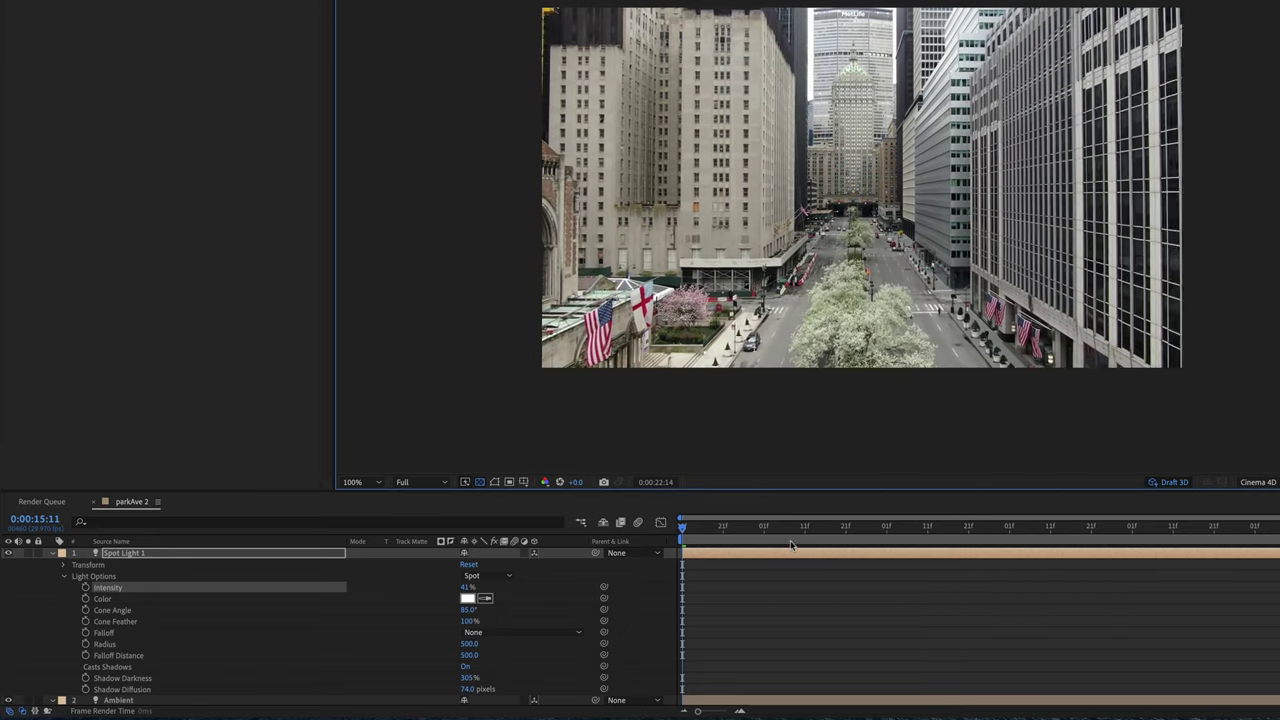
key(space)
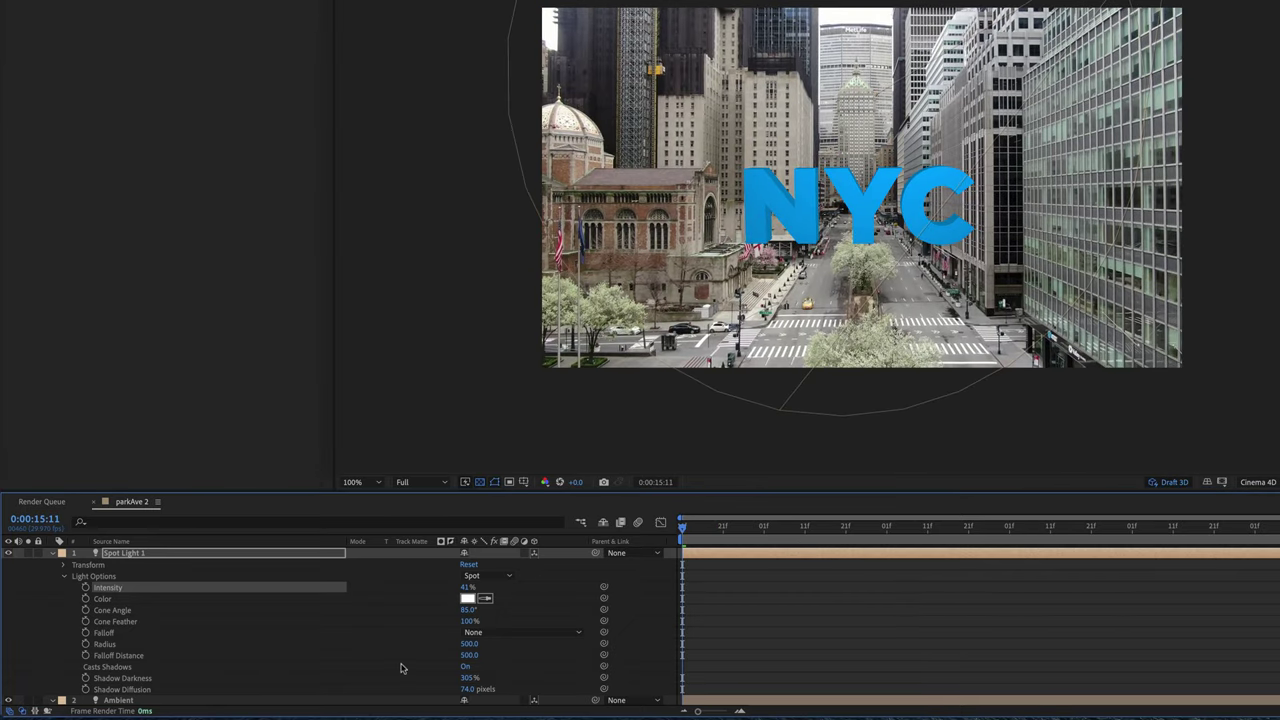
click(64, 577)
- Give the NYC text layer a Convex bevel at 0.4 Bevel Depth, then preview at 100% zoom
click(53, 552)
click(52, 588)
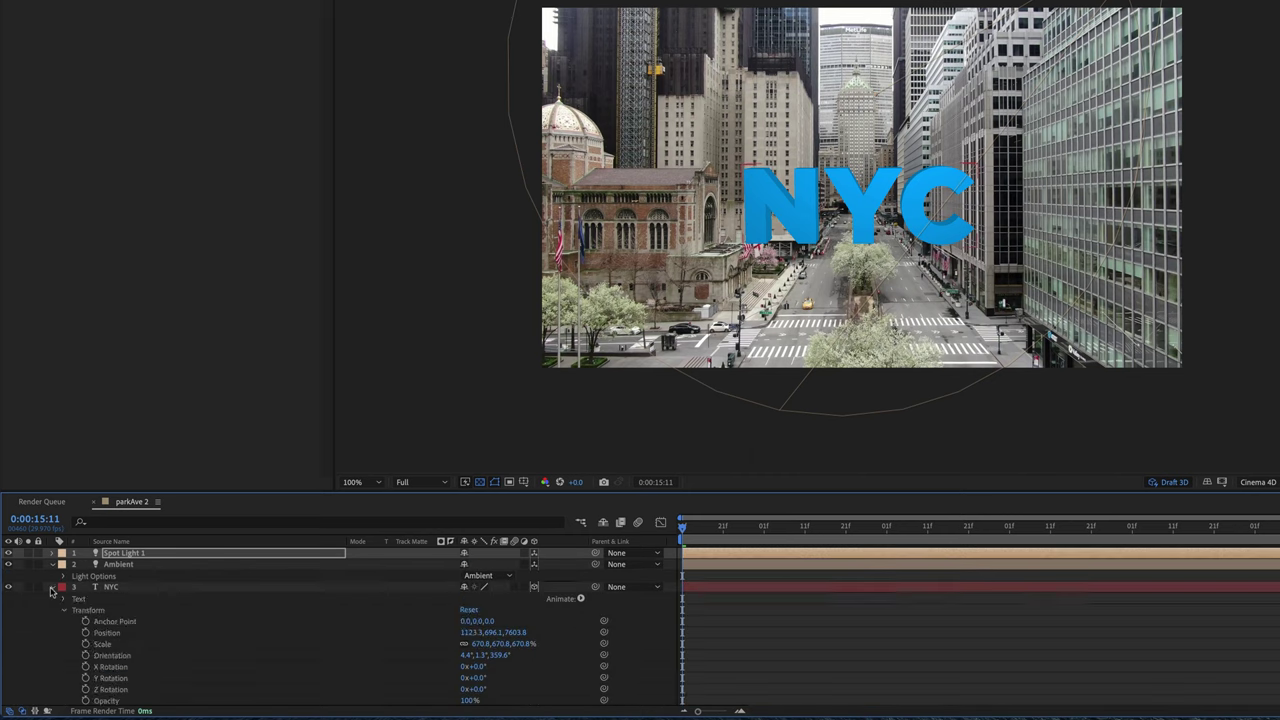
scroll(50, 590, down, 2)
scroll(99, 649, down, 3)
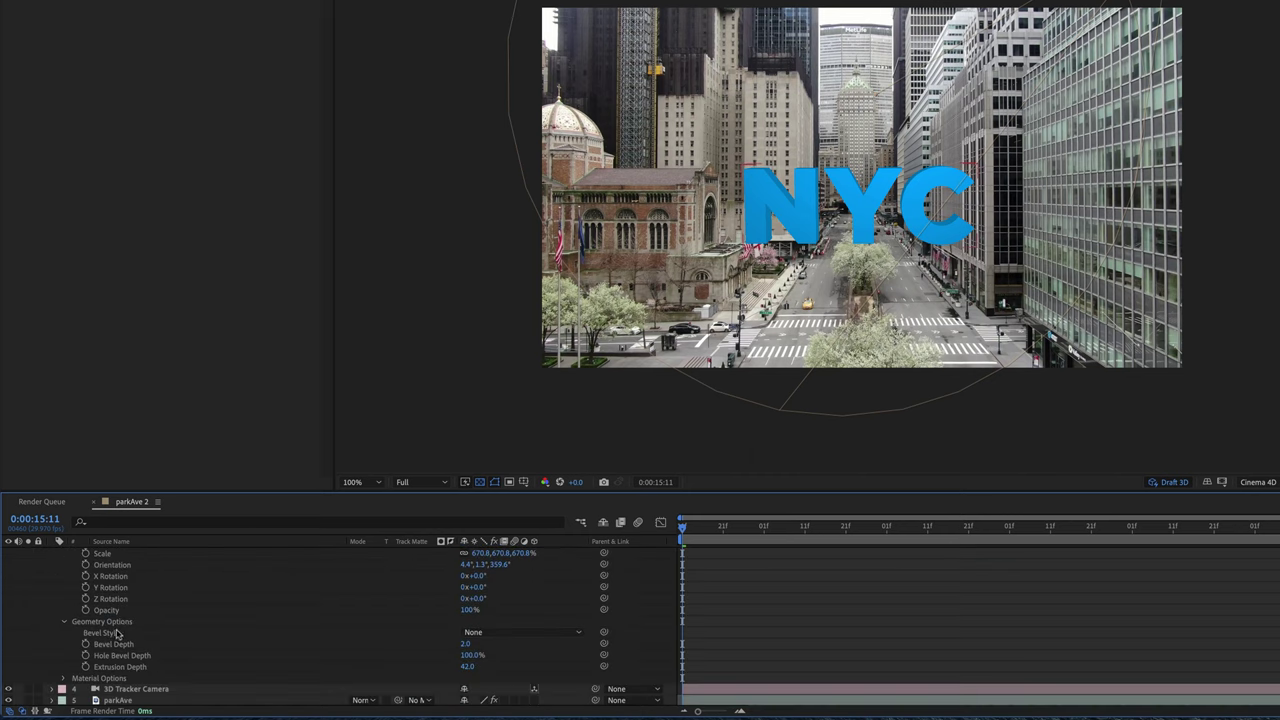
click(530, 639)
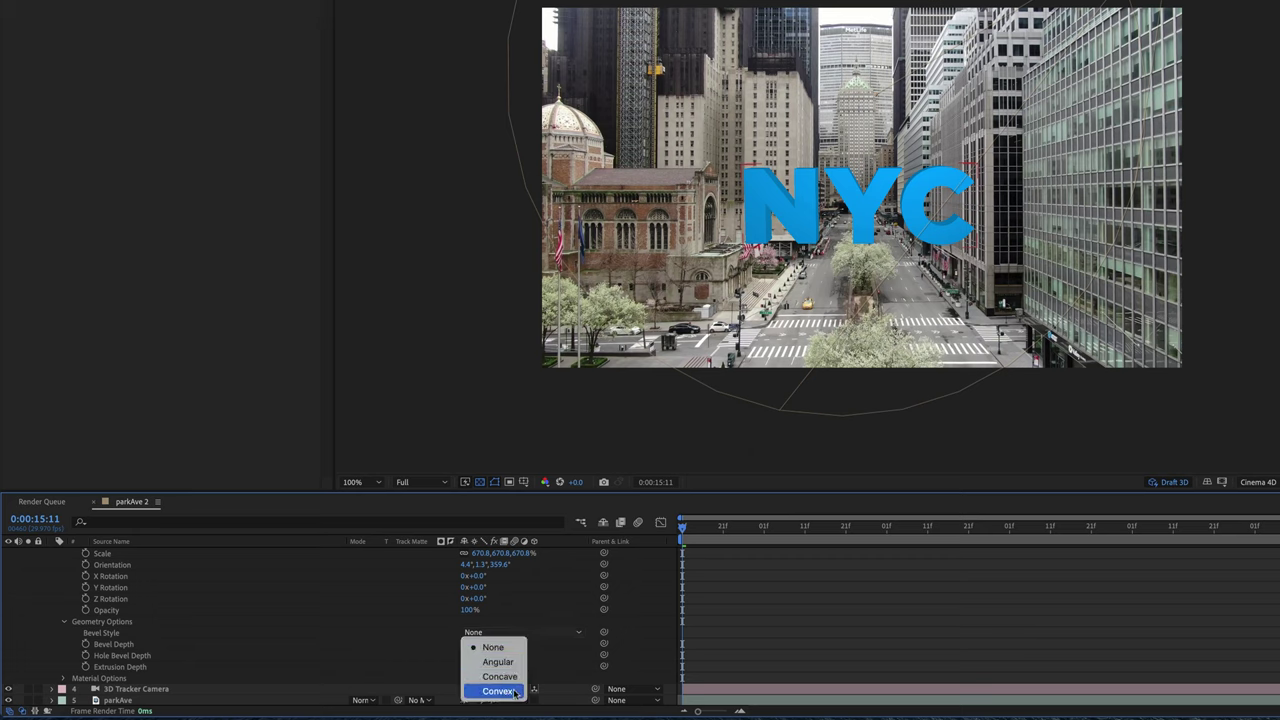
click(500, 691)
scroll(845, 228, up, 4)
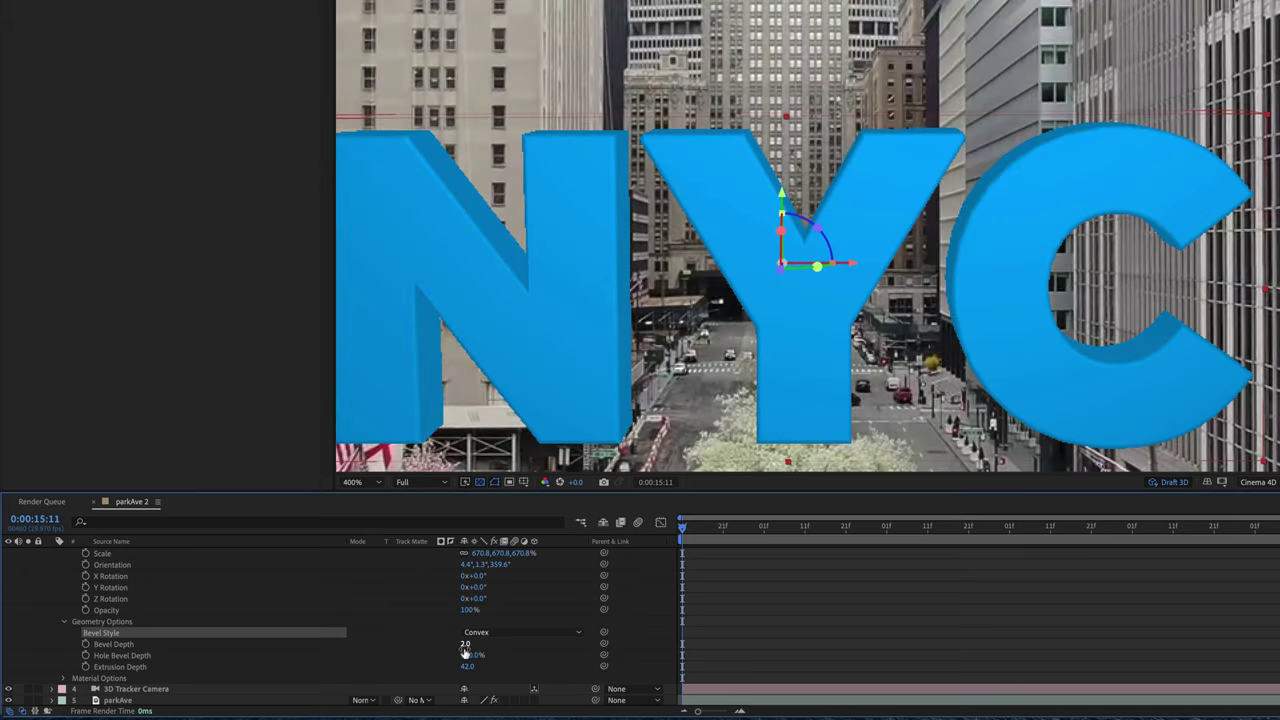
drag(464, 646, 445, 648)
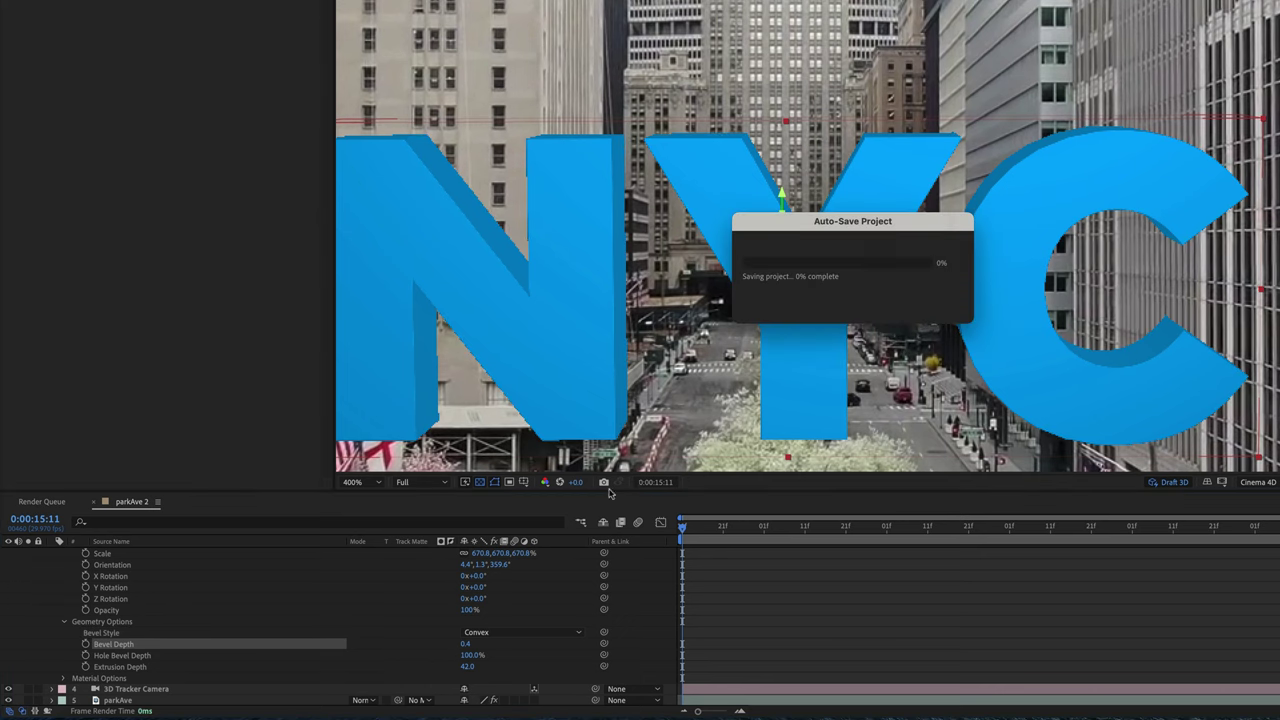
key(comma)
key(comma)
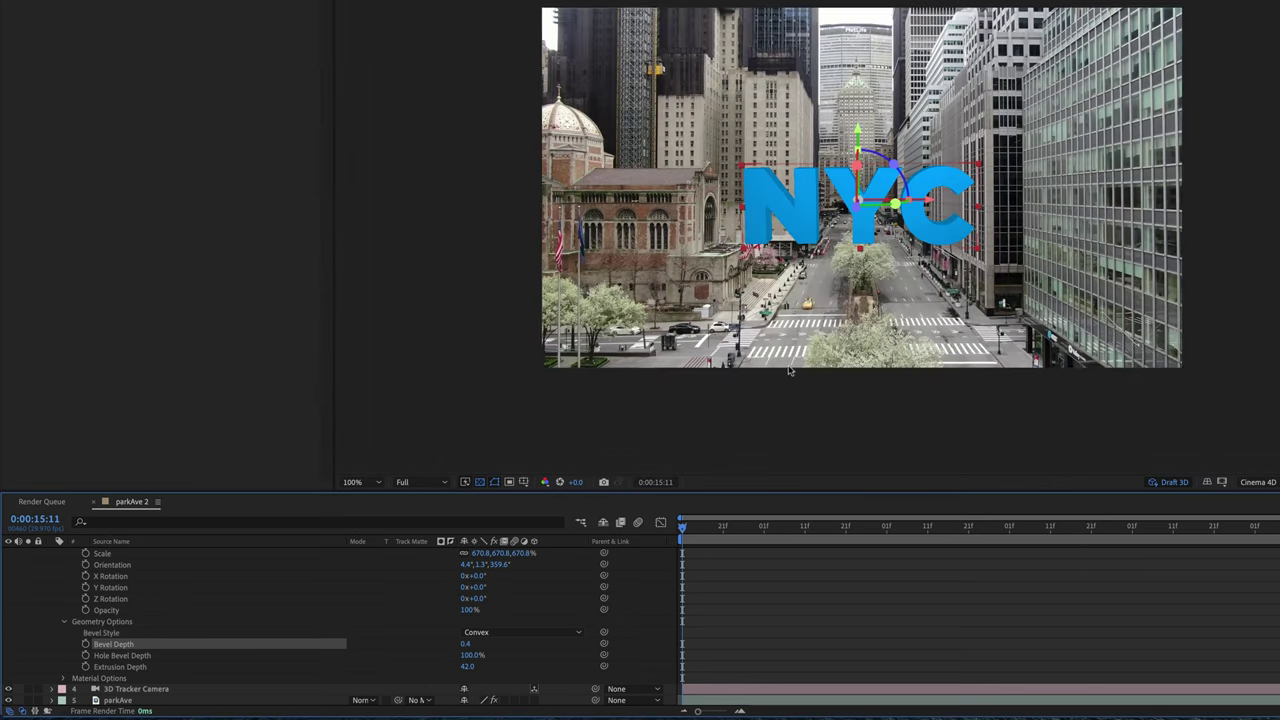
key(space)
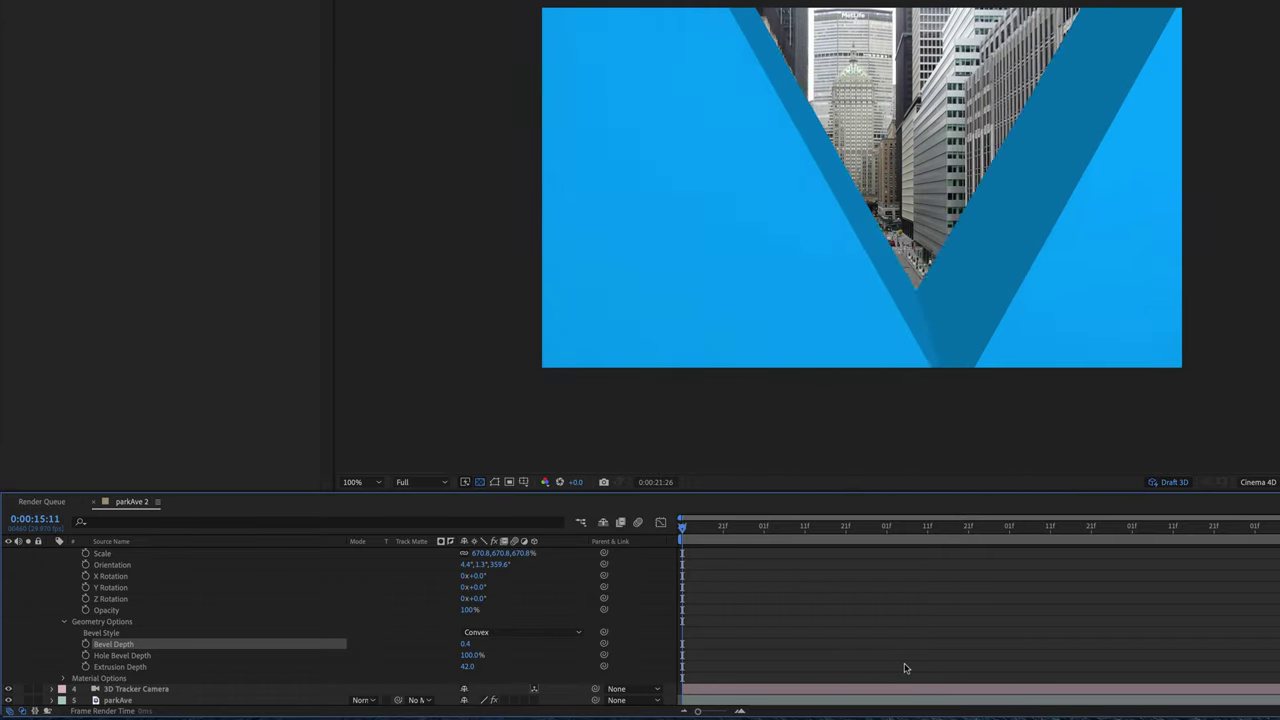
- Change the NYC letters' fill from blue to white and replay the camera move
key(space)
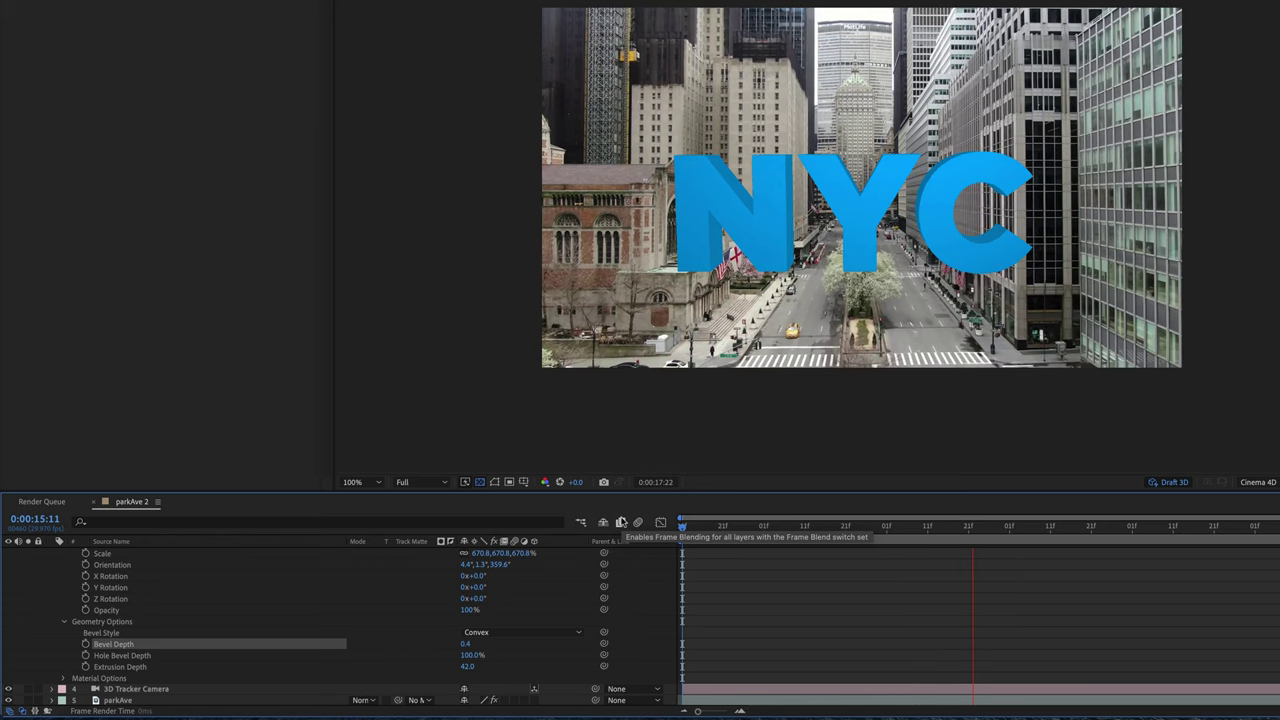
key(space)
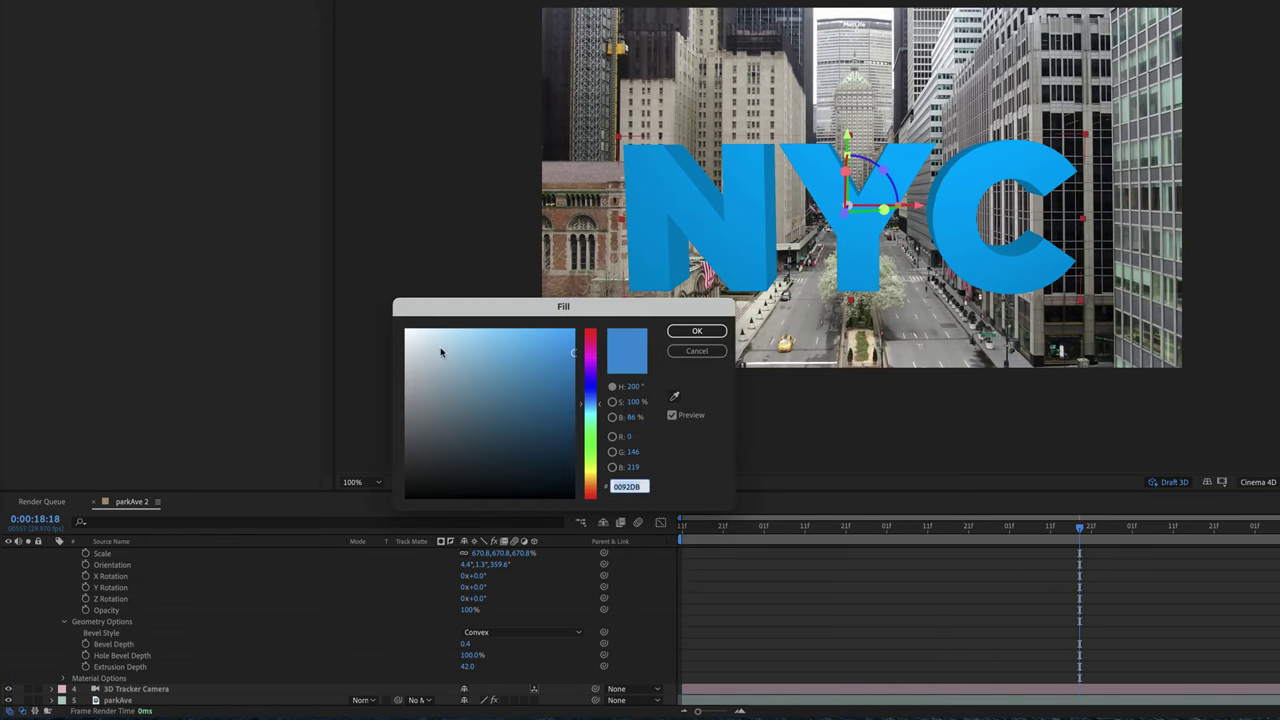
click(681, 333)
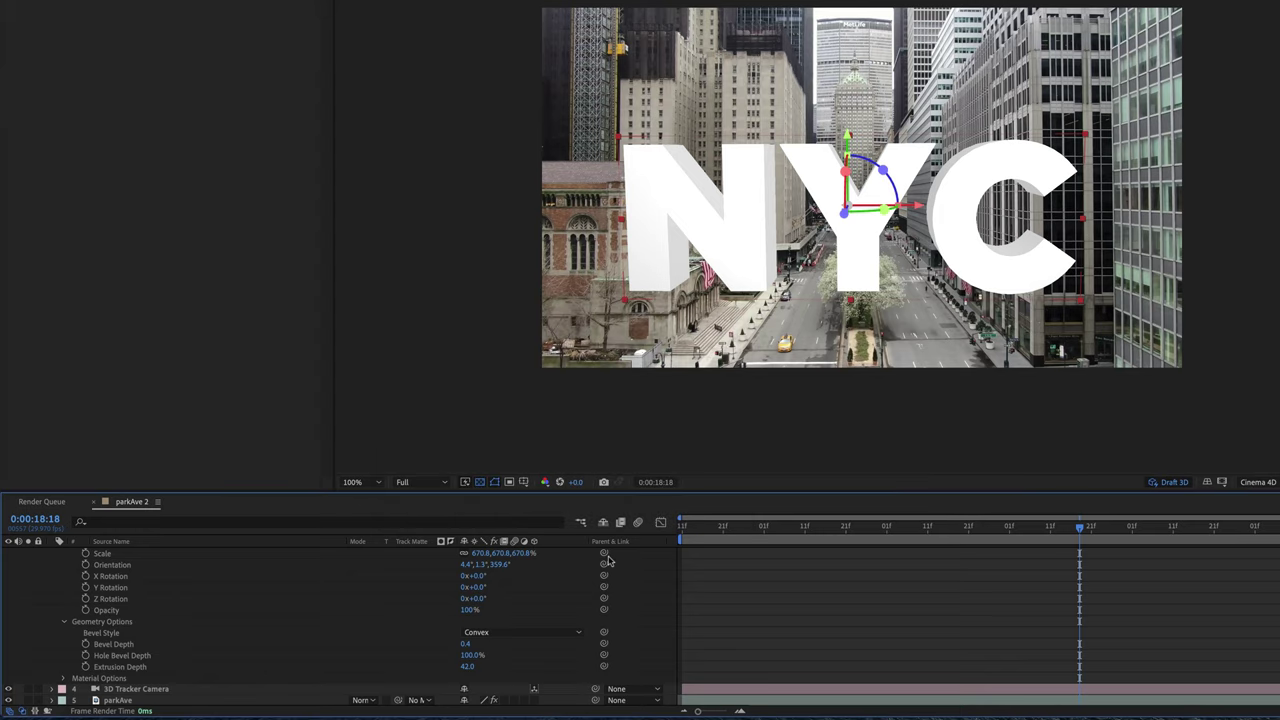
click(714, 527)
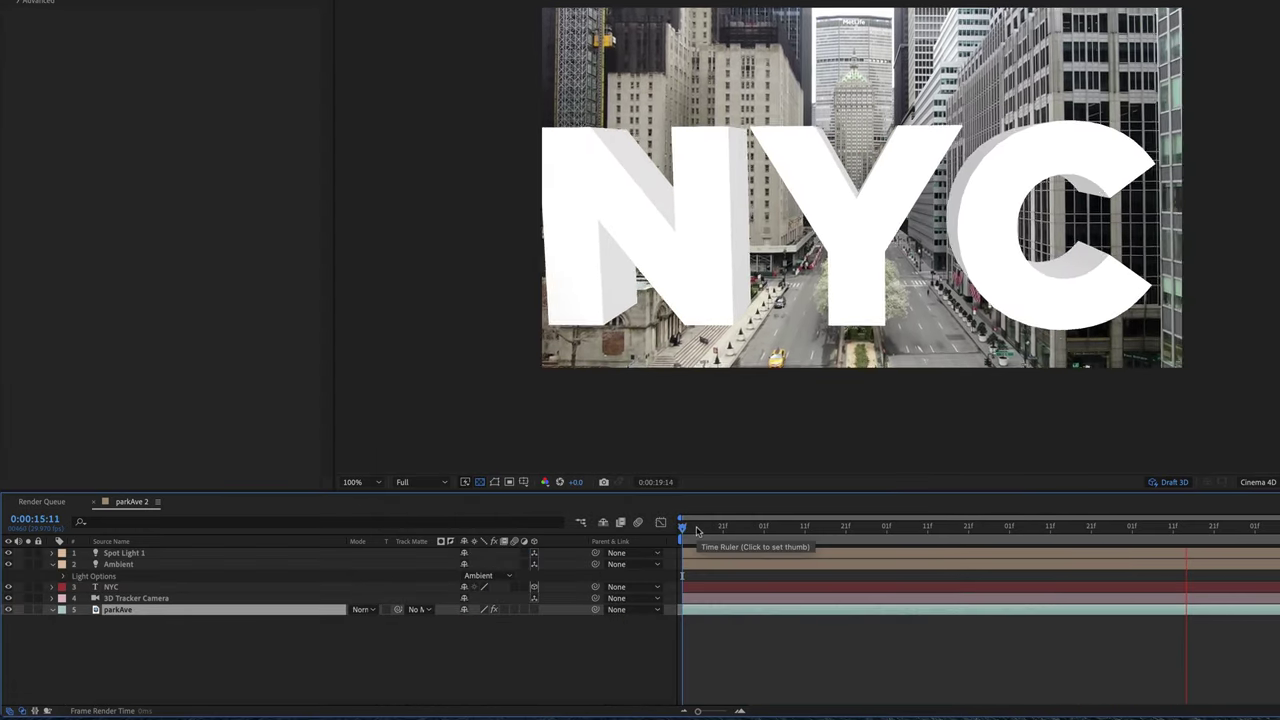